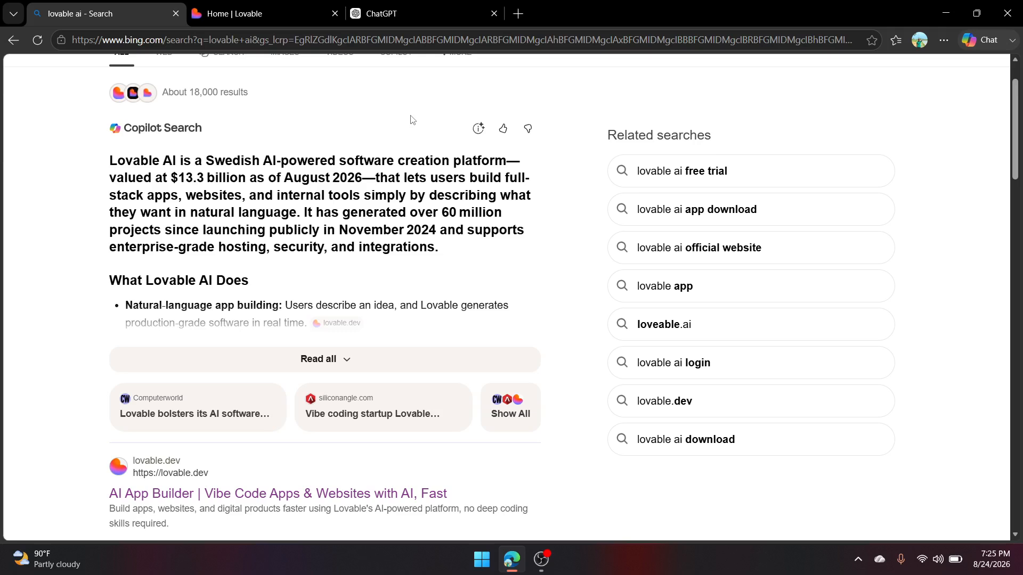
Switch to the Lovable dashboard and check the current workspace's plan and remaining credits
{"action": "left_click", "coordinate": [251, 13]}
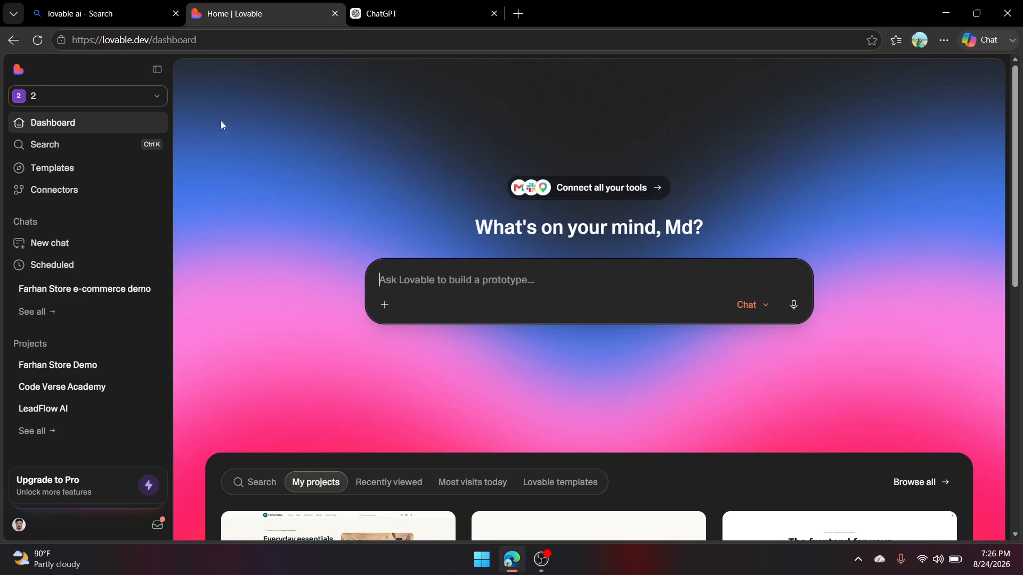
{"action": "left_click", "coordinate": [121, 98]}
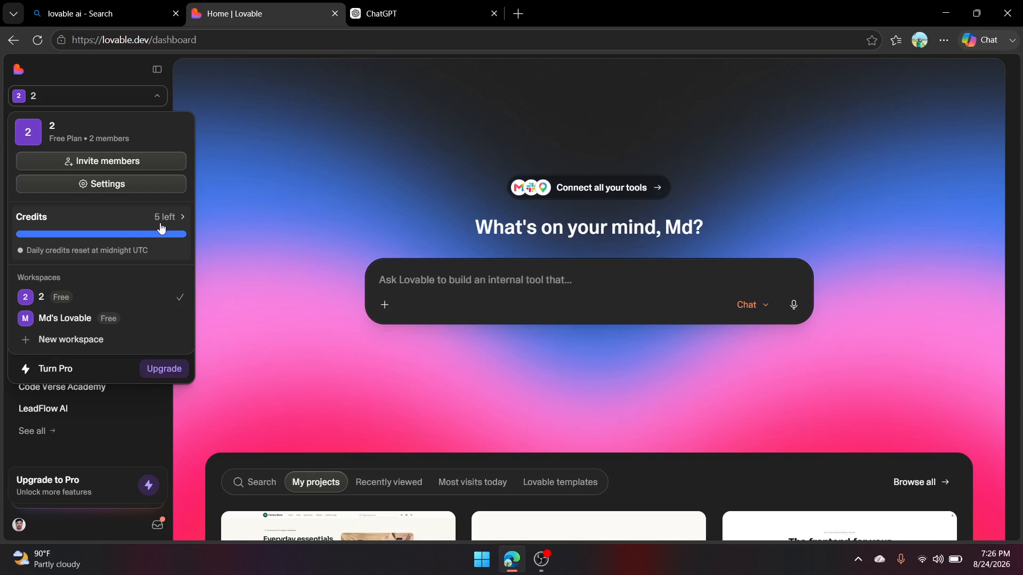
{"action": "left_click", "coordinate": [297, 237]}
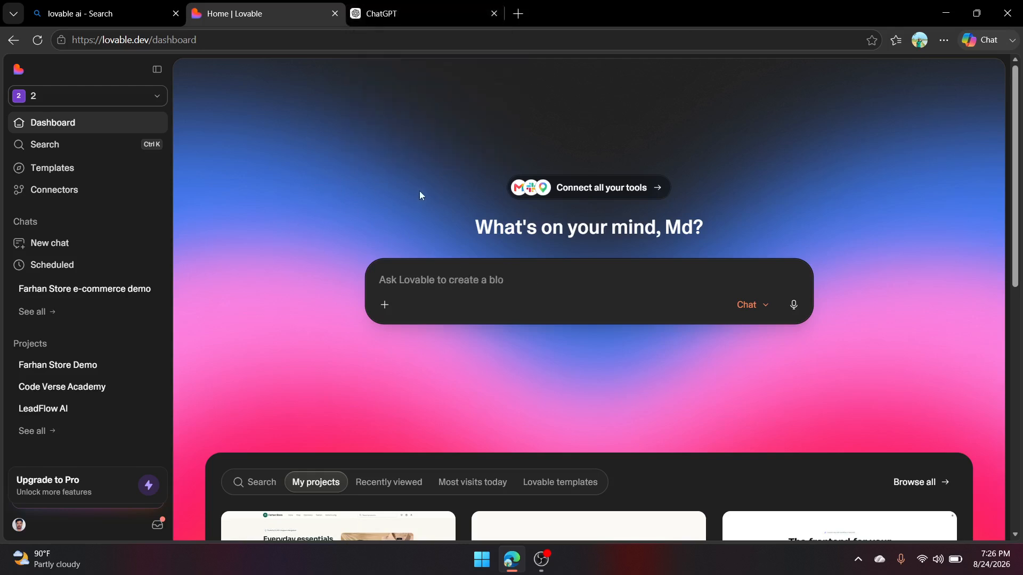
{"action": "left_click", "coordinate": [390, 6]}
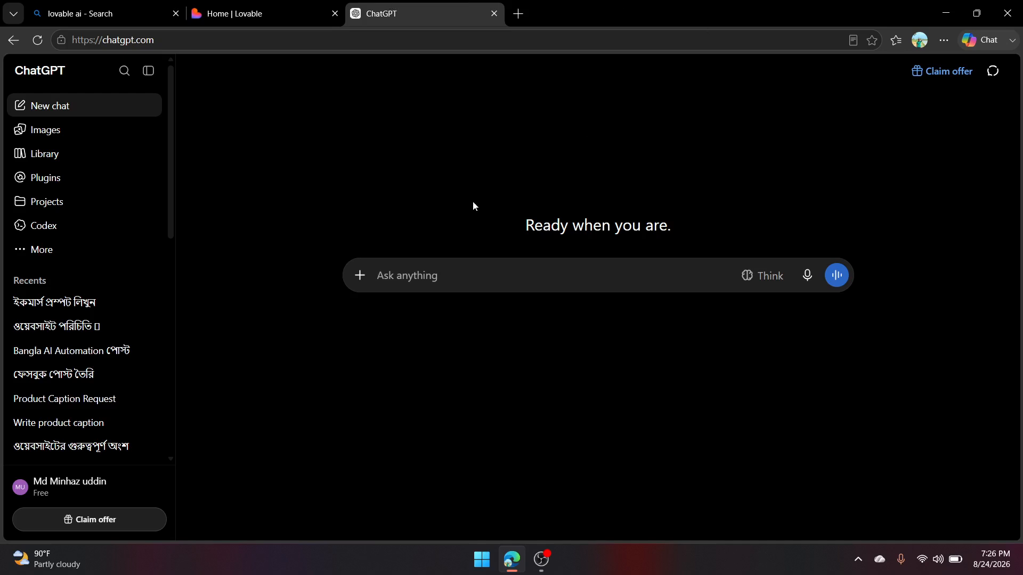
{"action": "left_click", "coordinate": [231, 6]}
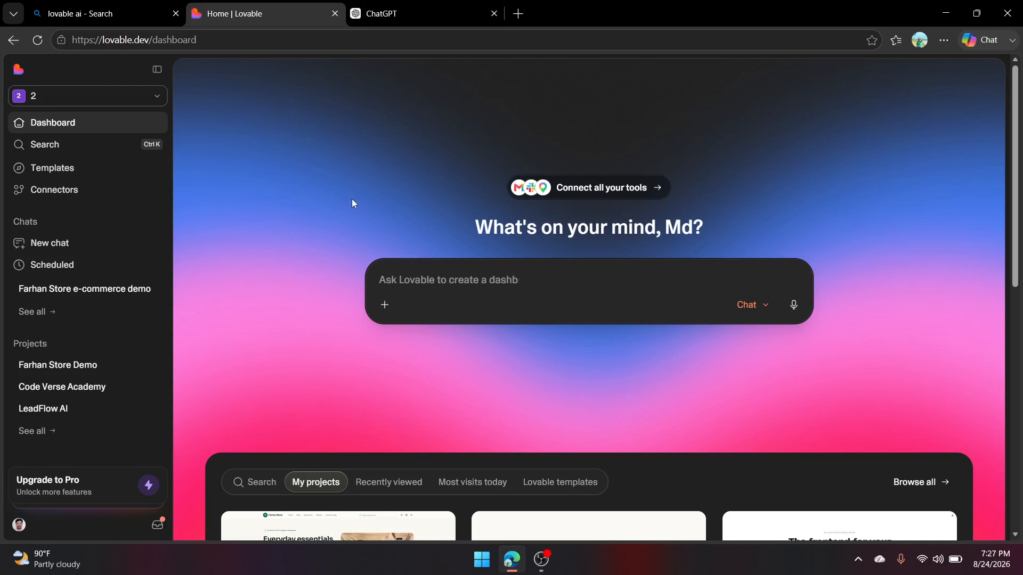
Switch to ChatGPT and begin a message with "i want to buiding a full functional website like doctor appointment so i need a"
{"action": "left_click", "coordinate": [434, 9]}
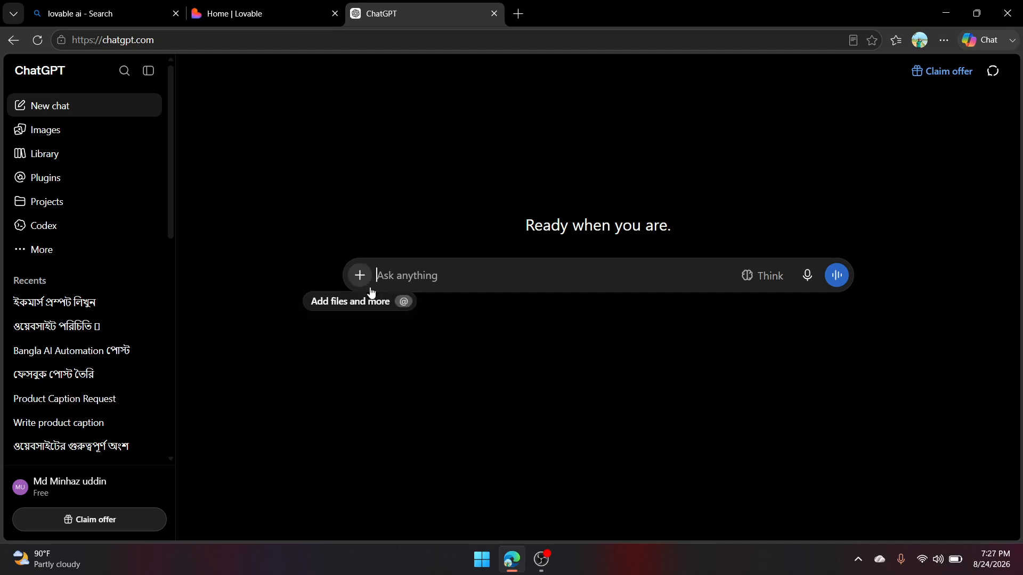
{"action": "type", "text": "a"}
{"action": "key", "text": "BackSpace"}
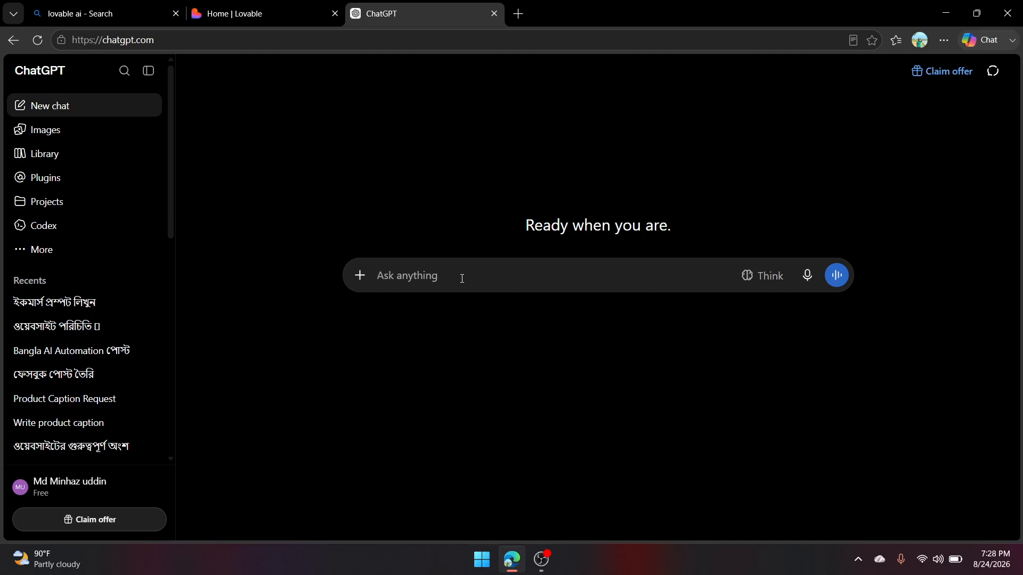
{"action": "type", "text": "i am"}
{"action": "key", "text": "BackSpace"}
{"action": "key", "text": "BackSpace"}
{"action": "type", "text": "want to buiding ai"}
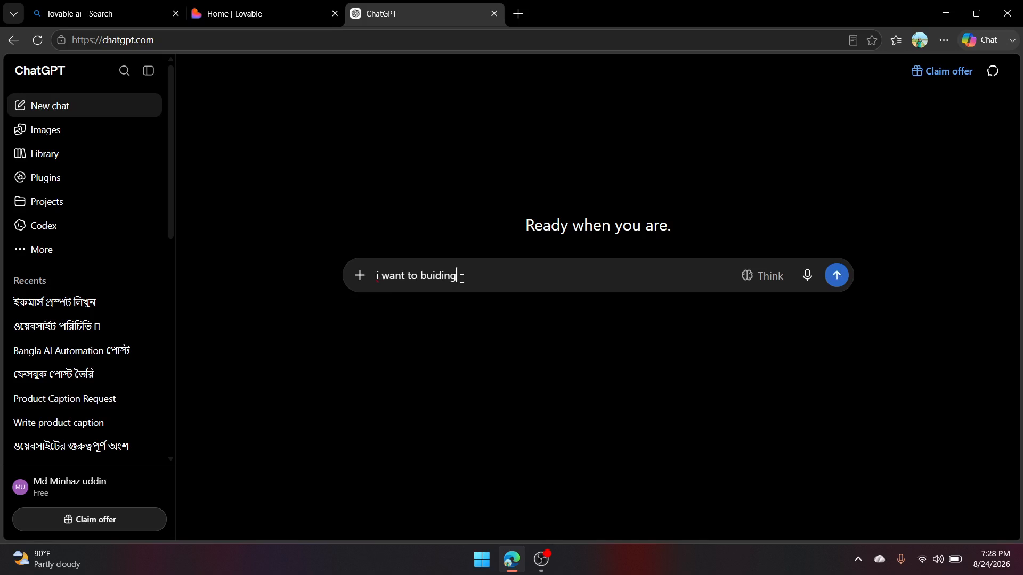
{"action": "key", "text": "BackSpace"}
{"action": "key", "text": "BackSpace"}
{"action": "type", "text": "full functional we"}
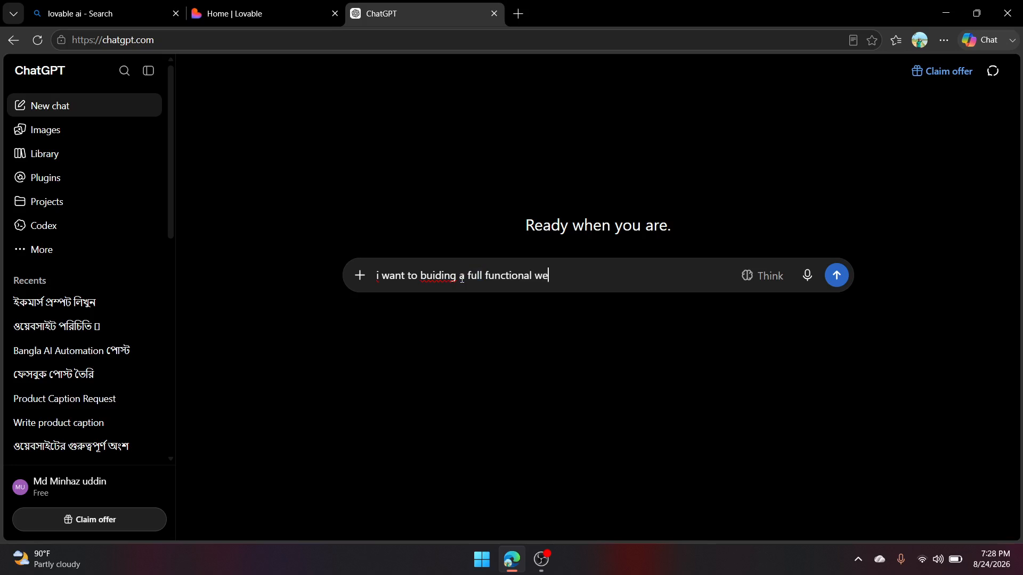
{"action": "type", "text": "bsite like"}
{"action": "type", "text": "o"}
{"action": "type", "text": "toe"}
{"action": "key", "text": "BackSpace"}
{"action": "key", "text": "BackSpace"}
{"action": "type", "text": "r app"}
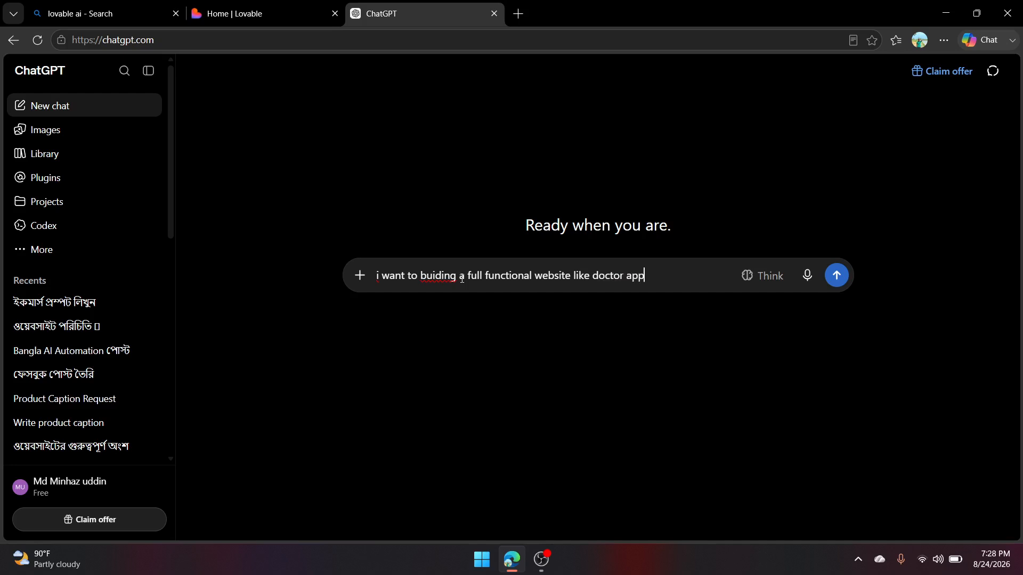
{"action": "type", "text": "ointment so i need"}
{"action": "type", "text": "and"}
{"action": "type", "text": "ed a"}
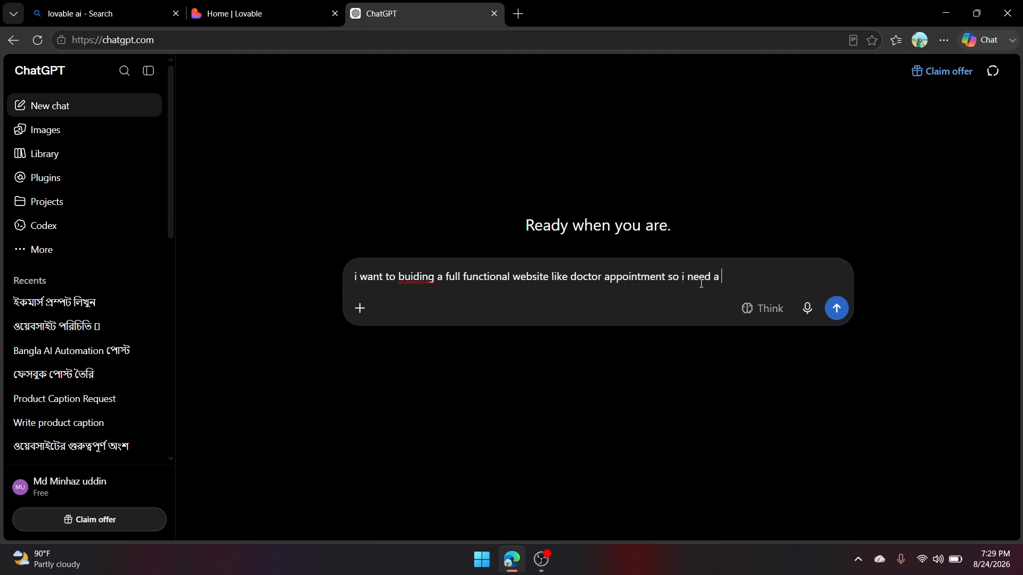
Complete the message with "promt and inculde some demo doctor details please give me a promto and mustbe website make more professional" and send it
{"action": "type", "text": " promt and inculde some demo"}
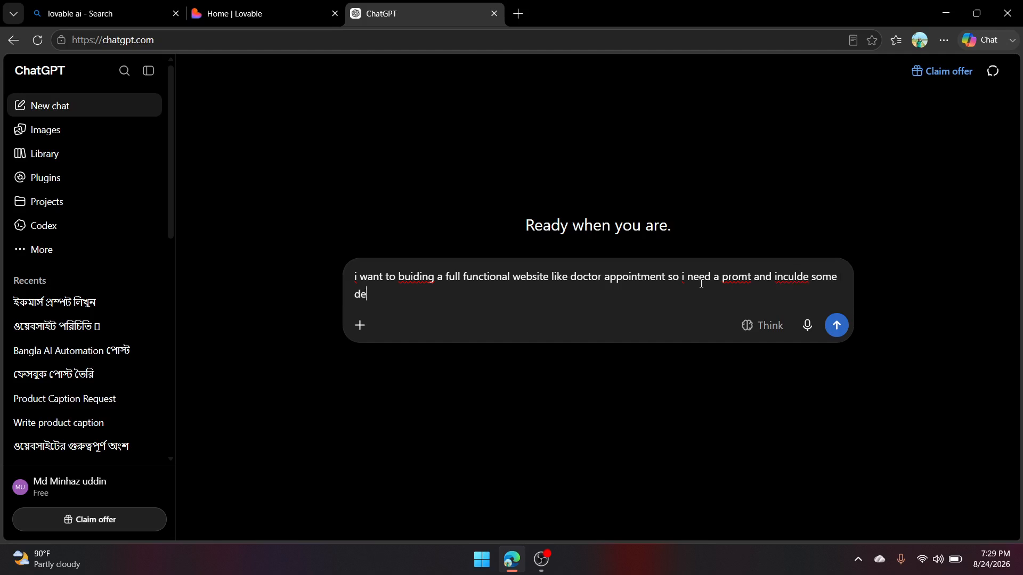
{"action": "type", "text": " doctoe"}
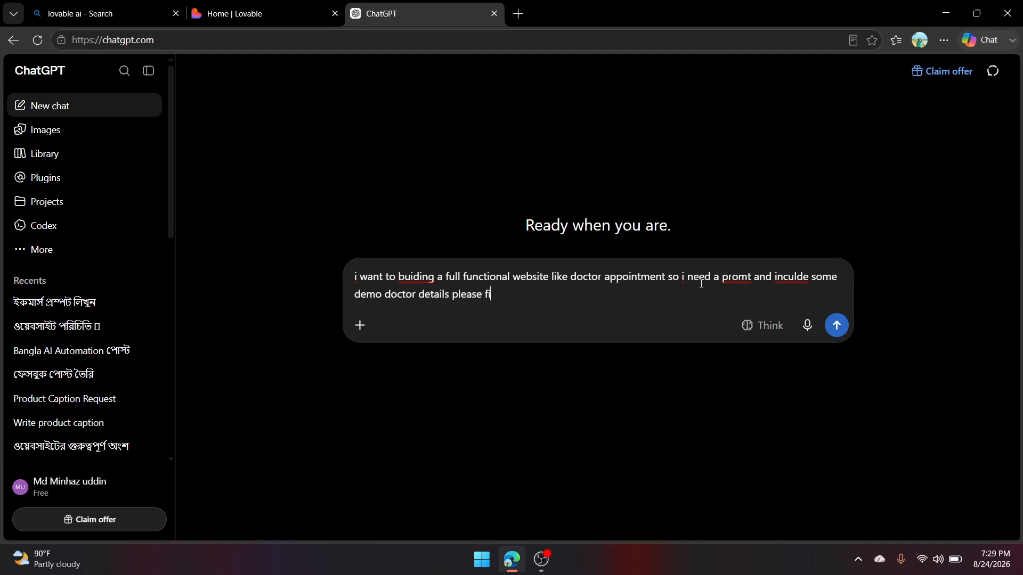
{"action": "type", "text": "me a promto and mus"}
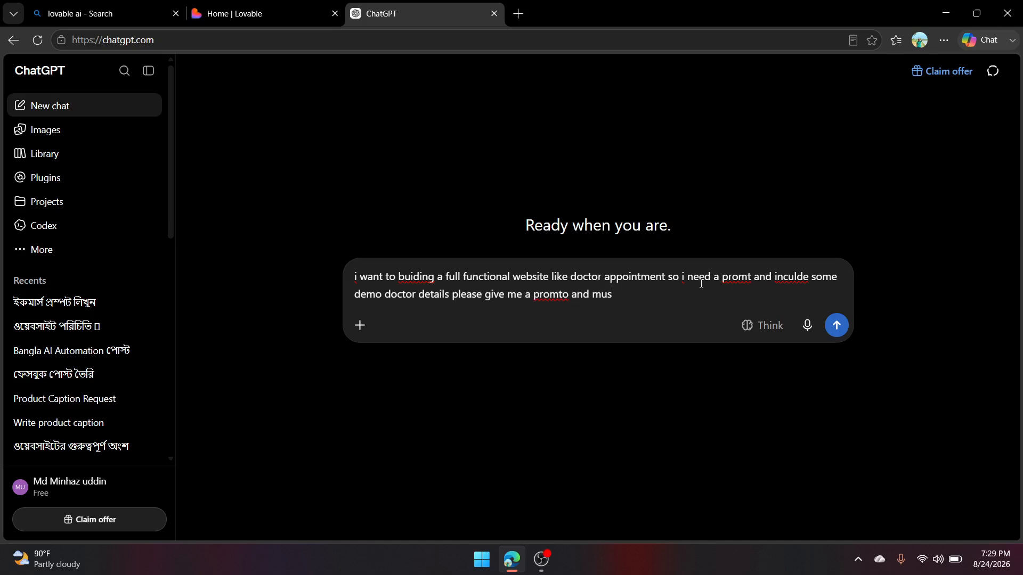
{"action": "type", "text": "tbe website make more pro"}
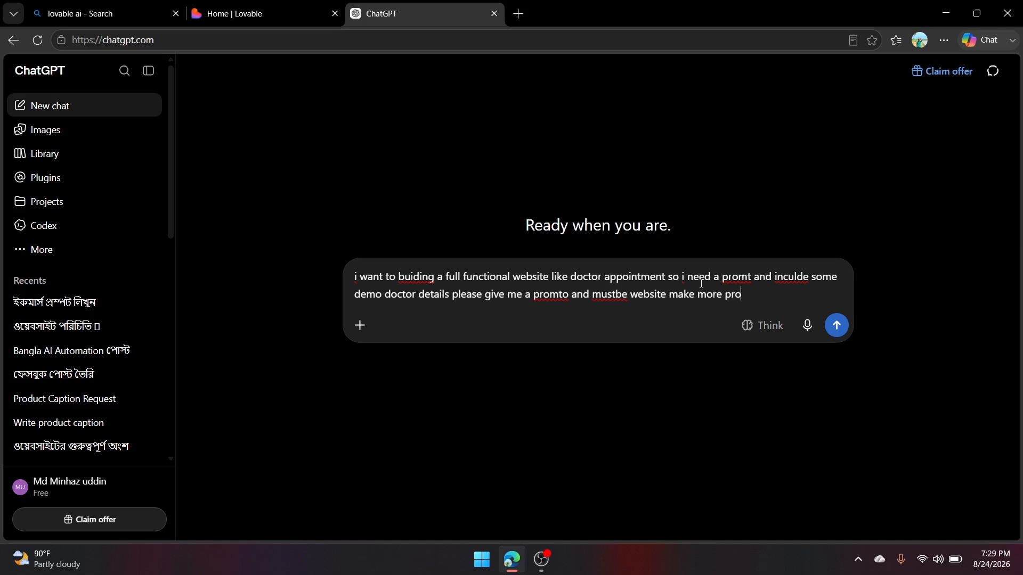
{"action": "type", "text": "fessional"}
{"action": "left_click", "coordinate": [836, 325]}
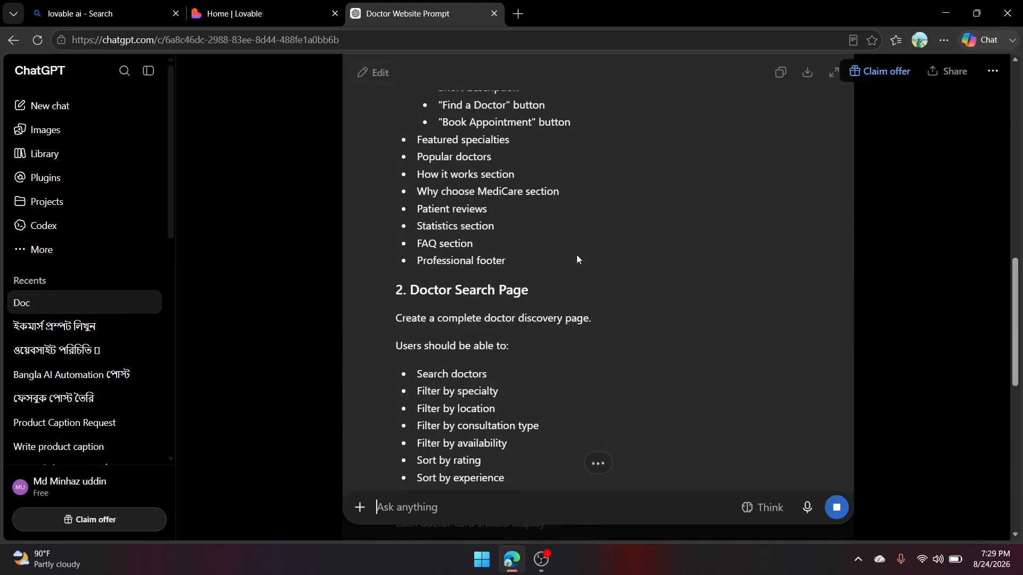
Examine the whole generated website prompt, including its page sections, demo doctors, booking steps, admin features and design requirements
{"action": "scroll", "coordinate": [577, 256], "scroll_direction": "down", "scroll_amount": 5}
{"action": "scroll", "coordinate": [512, 309], "scroll_direction": "down", "scroll_amount": 10}
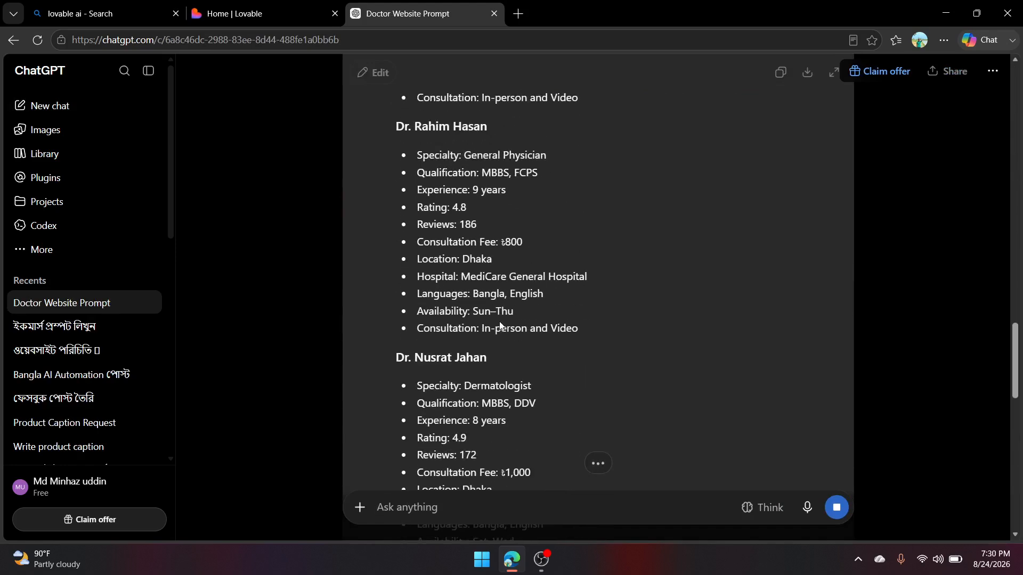
{"action": "scroll", "coordinate": [500, 322], "scroll_direction": "down", "scroll_amount": 20}
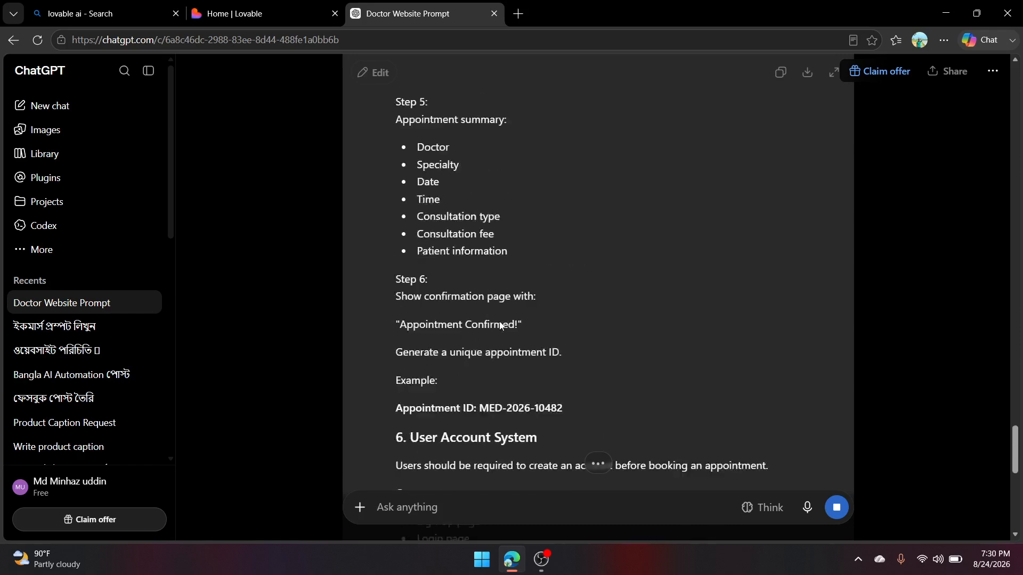
{"action": "scroll", "coordinate": [499, 321], "scroll_direction": "down", "scroll_amount": 20}
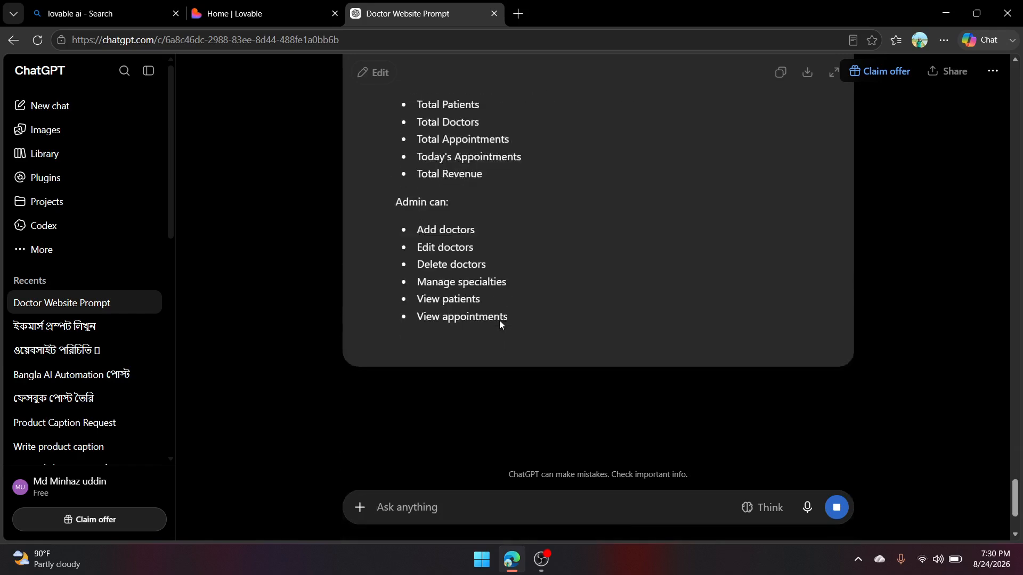
{"action": "scroll", "coordinate": [500, 322], "scroll_direction": "down", "scroll_amount": 20}
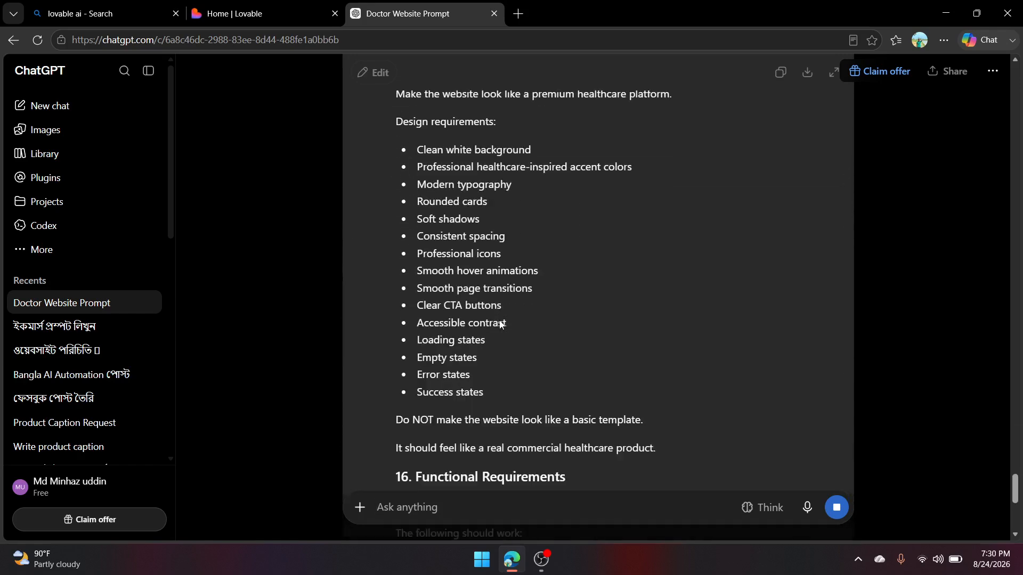
{"action": "scroll", "coordinate": [500, 322], "scroll_direction": "down", "scroll_amount": 20}
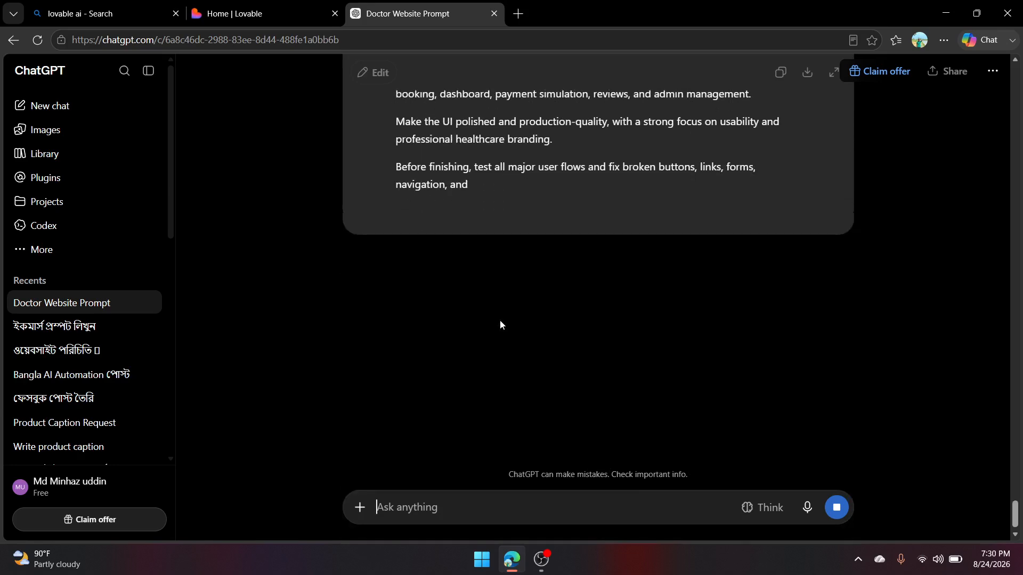
{"action": "scroll", "coordinate": [640, 295], "scroll_direction": "up", "scroll_amount": 5}
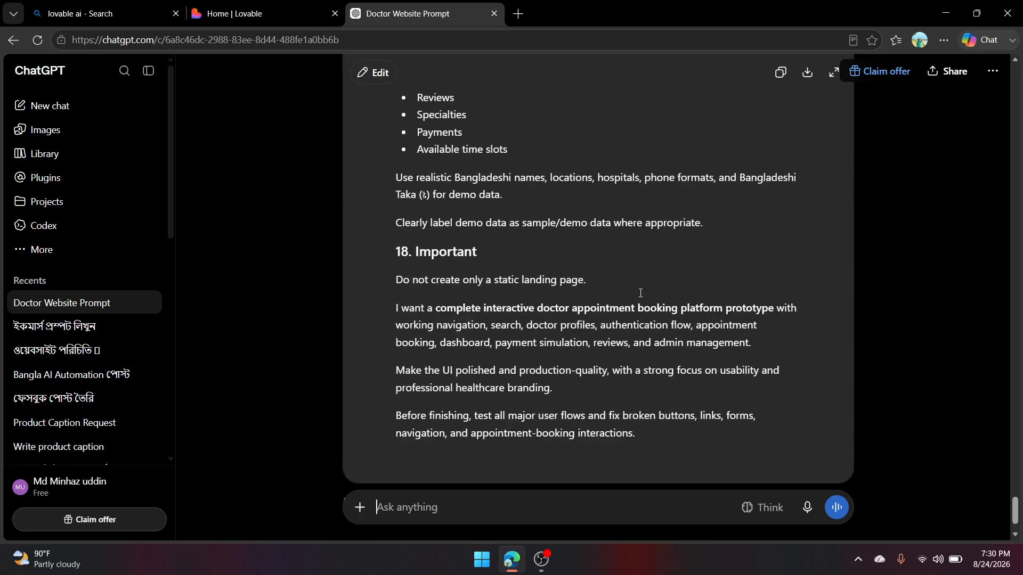
{"action": "scroll", "coordinate": [640, 294], "scroll_direction": "up", "scroll_amount": 11}
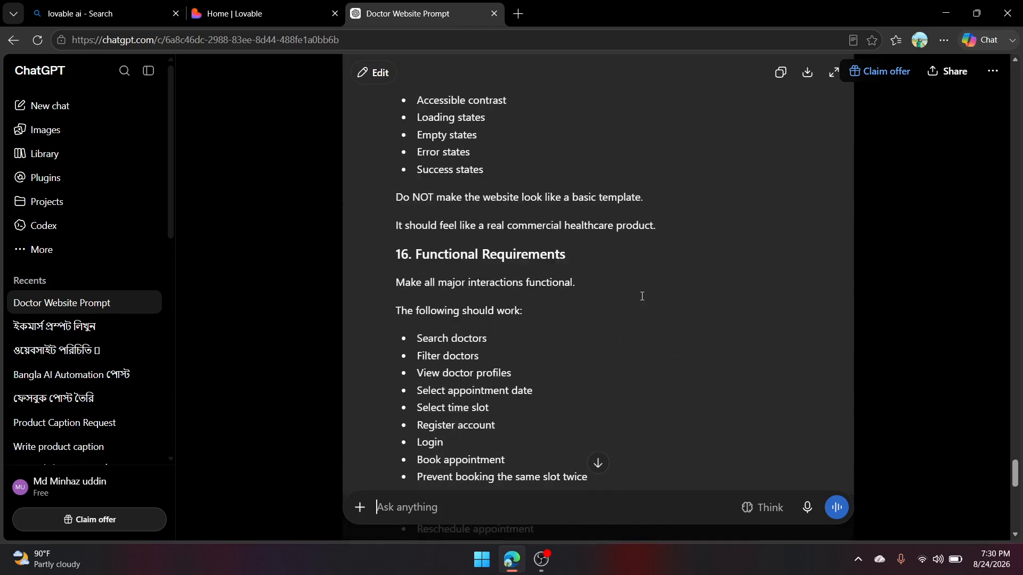
{"action": "scroll", "coordinate": [641, 297], "scroll_direction": "up", "scroll_amount": 5}
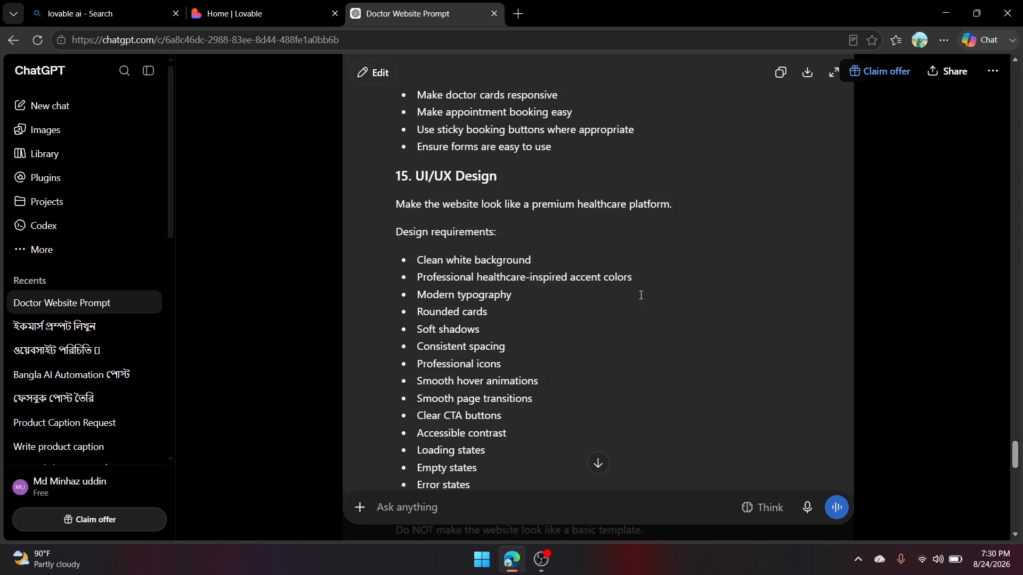
{"action": "scroll", "coordinate": [635, 275], "scroll_direction": "up", "scroll_amount": 20}
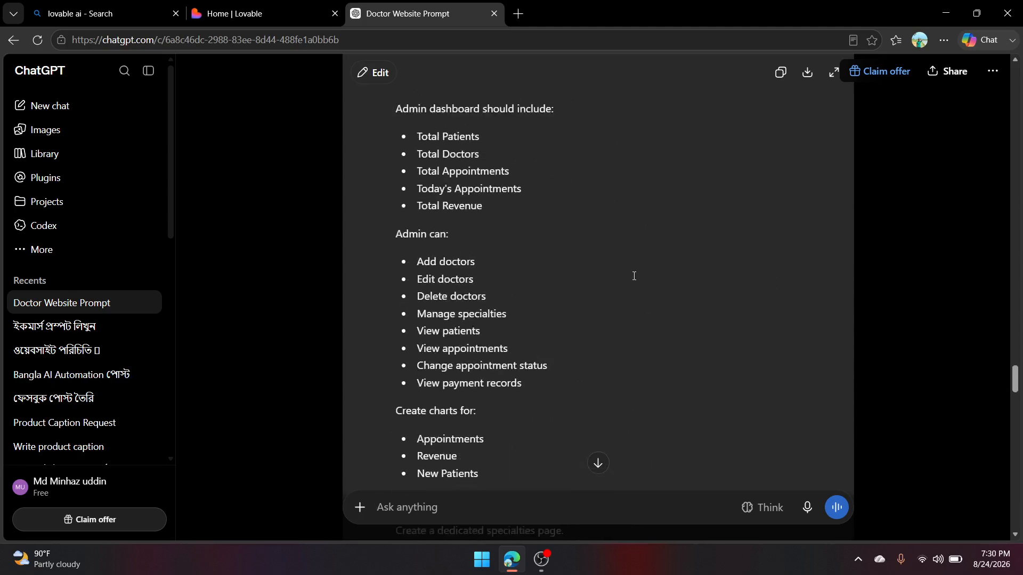
{"action": "scroll", "coordinate": [634, 275], "scroll_direction": "up", "scroll_amount": 20}
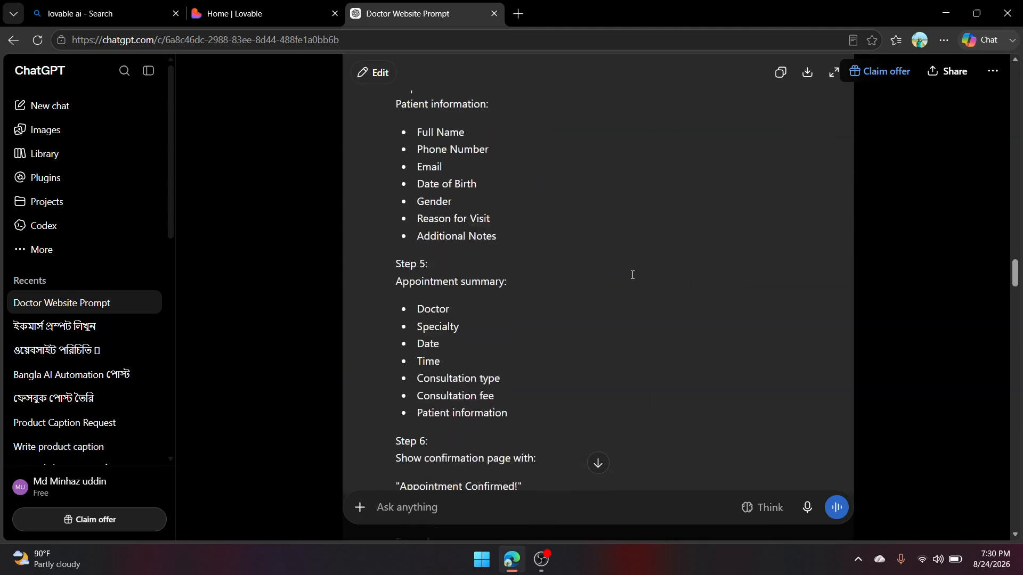
{"action": "scroll", "coordinate": [633, 275], "scroll_direction": "up", "scroll_amount": 20}
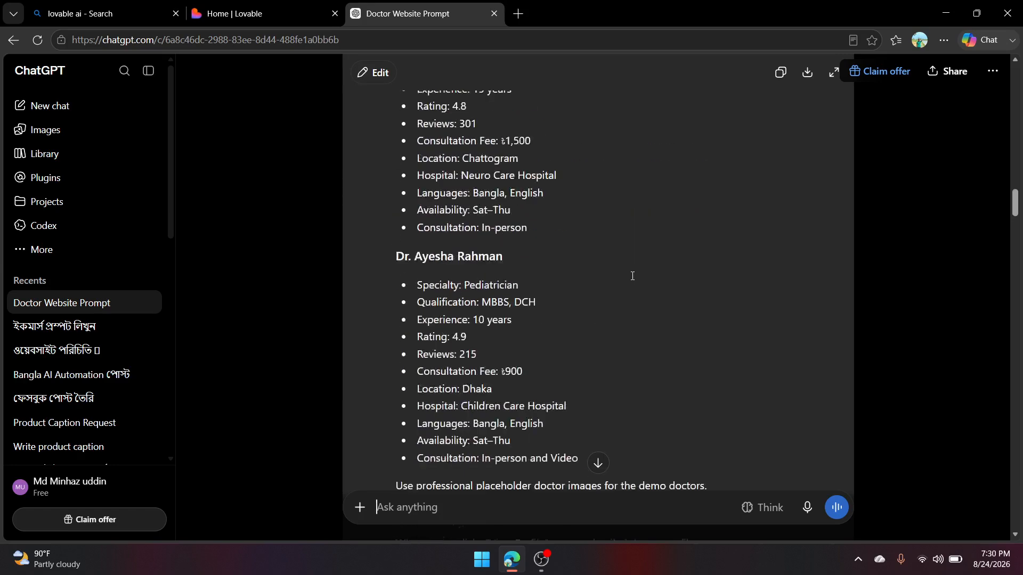
{"action": "scroll", "coordinate": [632, 276], "scroll_direction": "up", "scroll_amount": 20}
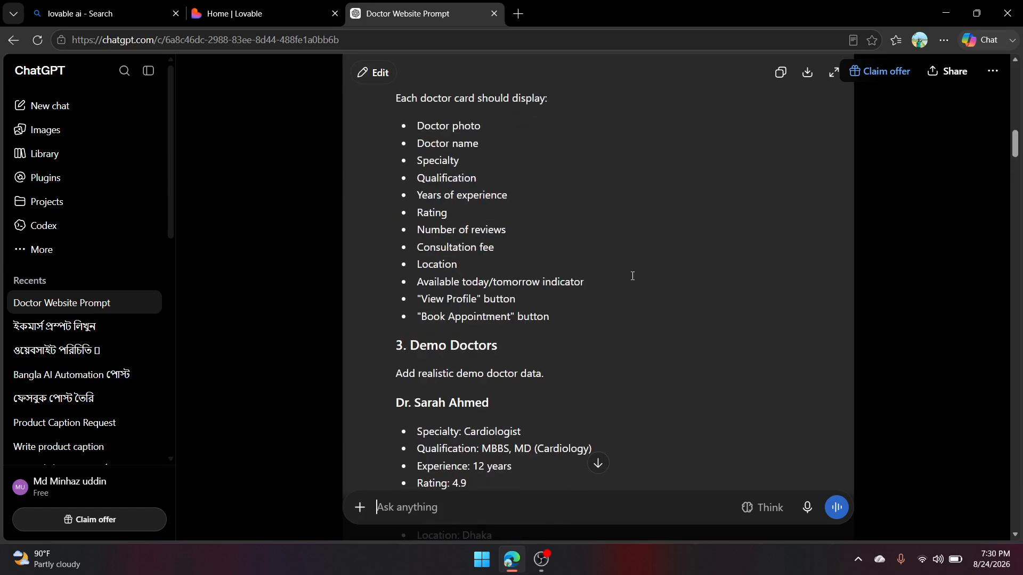
{"action": "scroll", "coordinate": [632, 276], "scroll_direction": "up", "scroll_amount": 20}
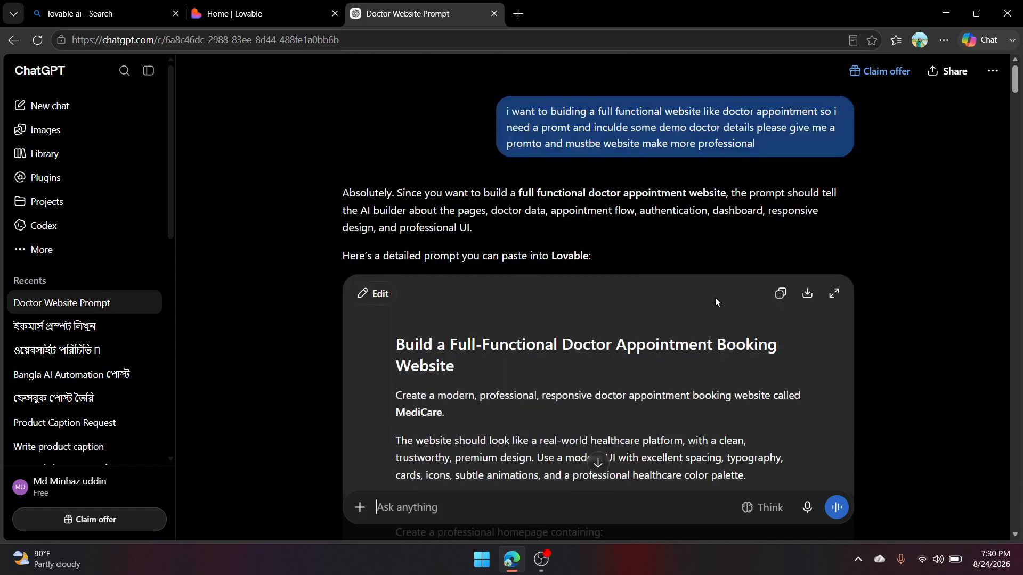
Copy the generated doctor appointment website prompt and paste it into the prompt box on the Lovable dashboard
{"action": "left_click", "coordinate": [781, 226]}
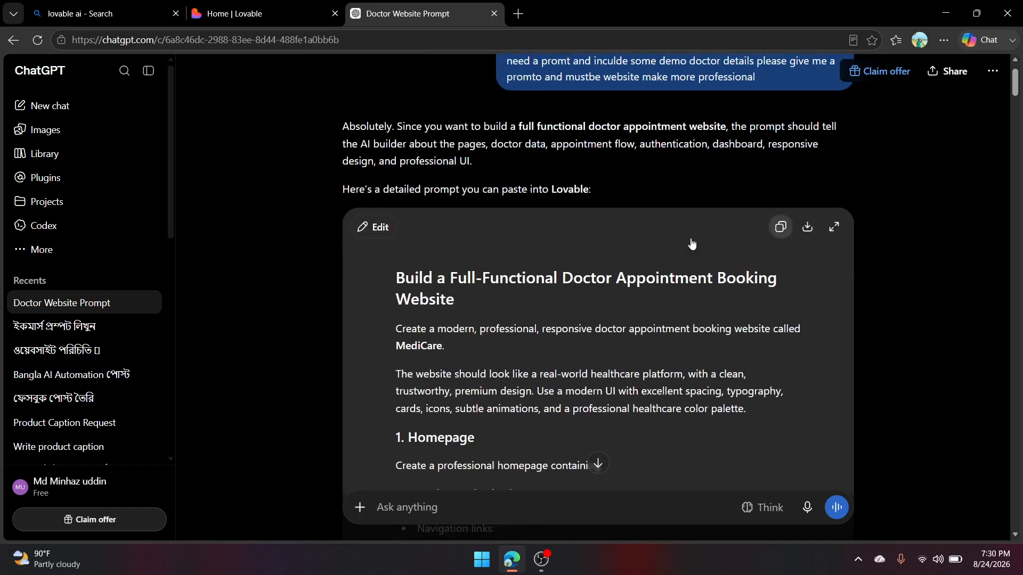
{"action": "scroll", "coordinate": [689, 223], "scroll_direction": "down", "scroll_amount": 10}
{"action": "scroll", "coordinate": [689, 178], "scroll_direction": "down", "scroll_amount": 20}
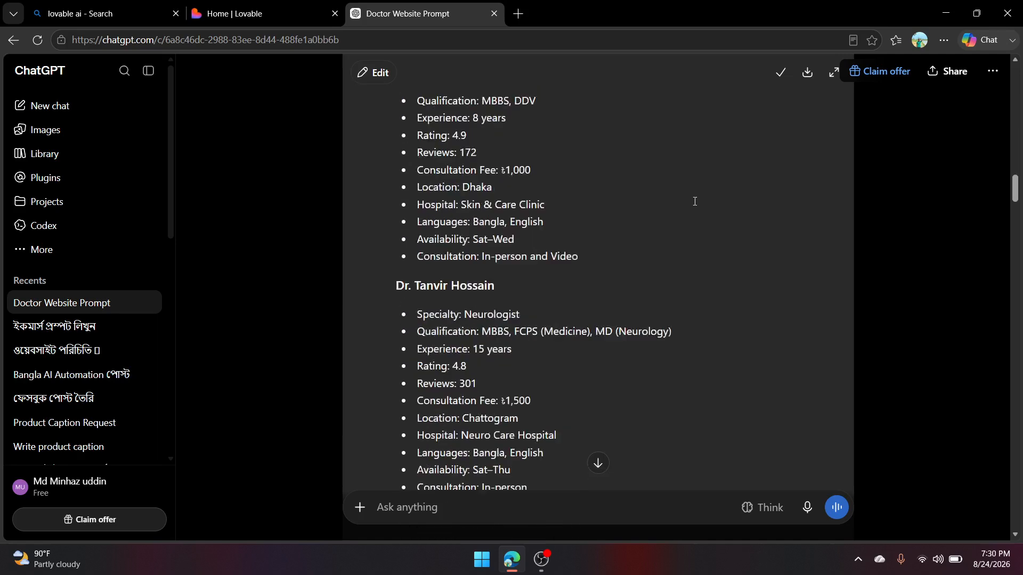
{"action": "left_click", "coordinate": [261, 8]}
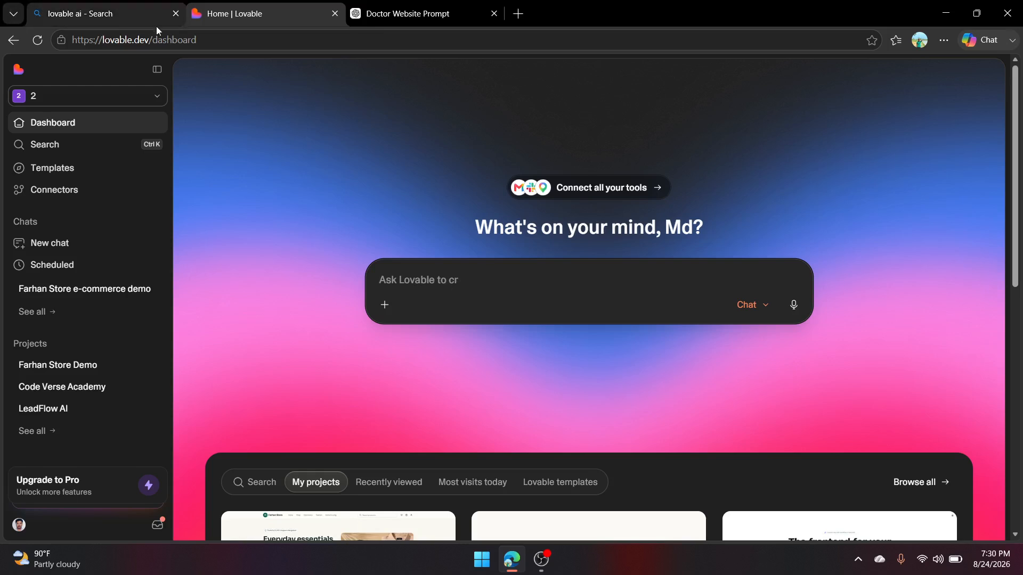
{"action": "right_click", "coordinate": [417, 281]}
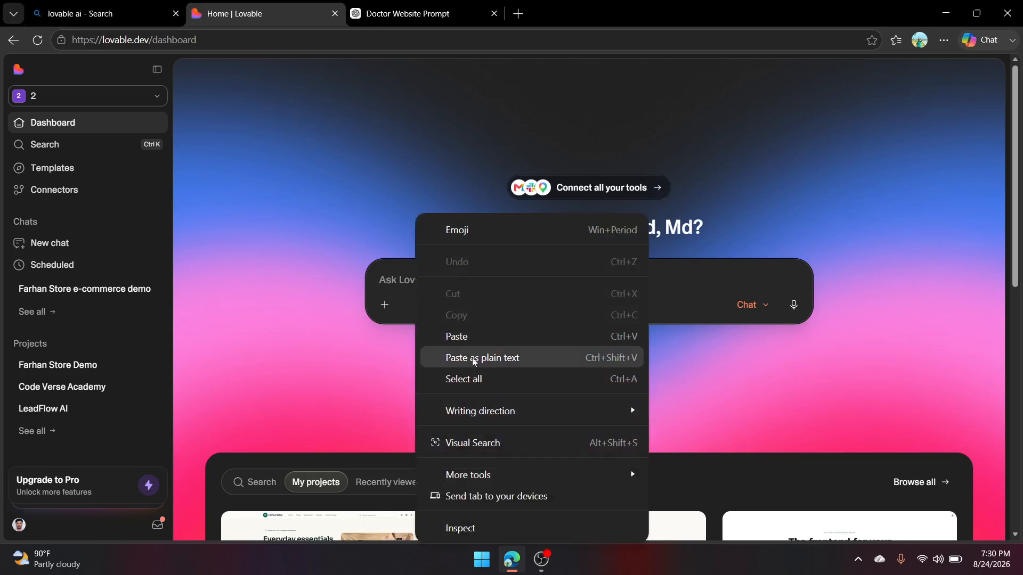
{"action": "left_click", "coordinate": [469, 336]}
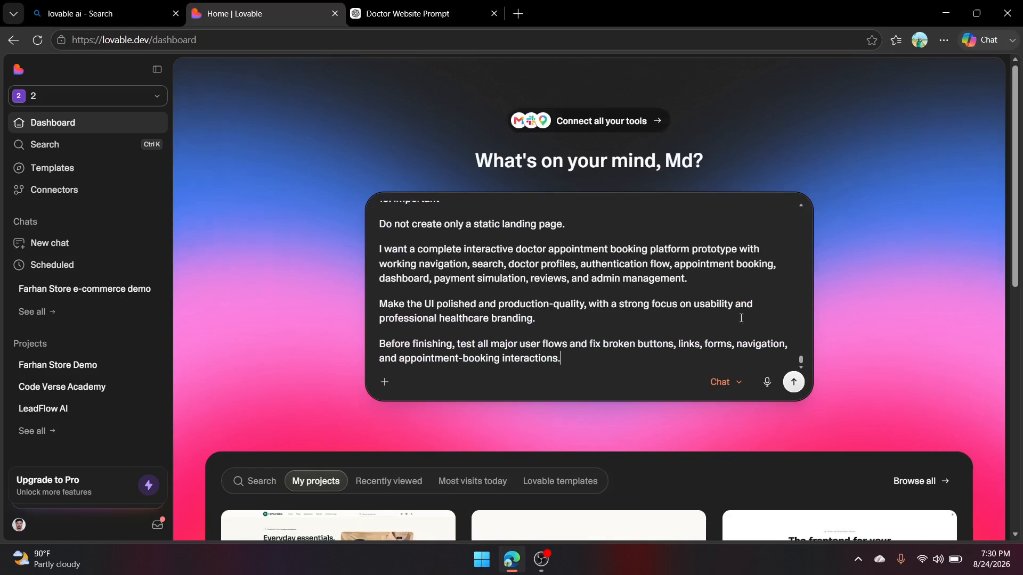
{"action": "scroll", "coordinate": [500, 263], "scroll_direction": "down", "scroll_amount": 6}
{"action": "scroll", "coordinate": [673, 195], "scroll_direction": "up", "scroll_amount": 5}
{"action": "scroll", "coordinate": [673, 195], "scroll_direction": "up", "scroll_amount": 3}
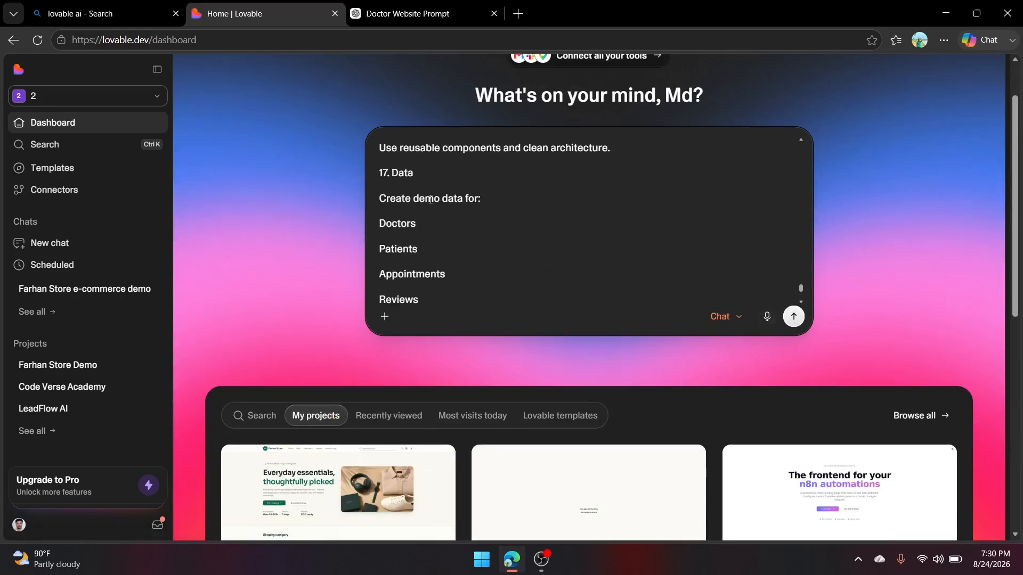
Review the end of the pasted doctor appointment website prompt and submit it to start the build
{"action": "scroll", "coordinate": [653, 236], "scroll_direction": "up", "scroll_amount": 5}
{"action": "scroll", "coordinate": [653, 236], "scroll_direction": "down", "scroll_amount": 8}
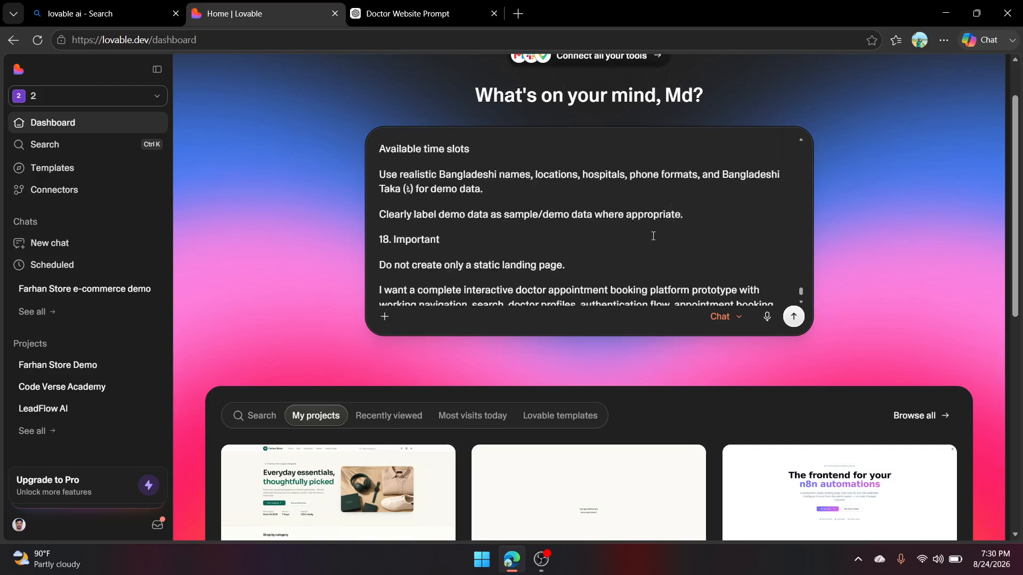
{"action": "scroll", "coordinate": [653, 236], "scroll_direction": "down", "scroll_amount": 15}
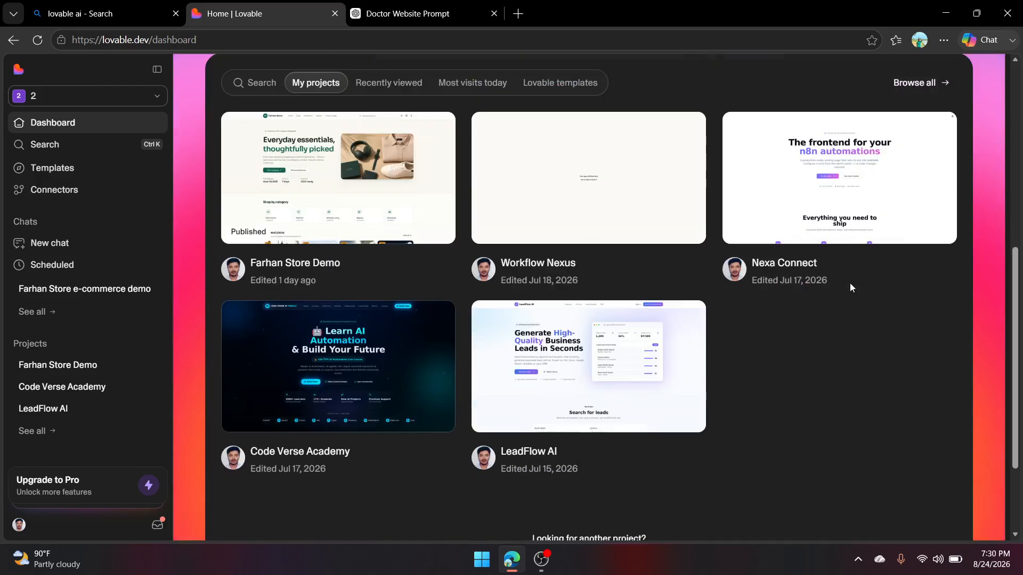
{"action": "scroll", "coordinate": [686, 95], "scroll_direction": "up", "scroll_amount": 6}
{"action": "left_click", "coordinate": [794, 325]}
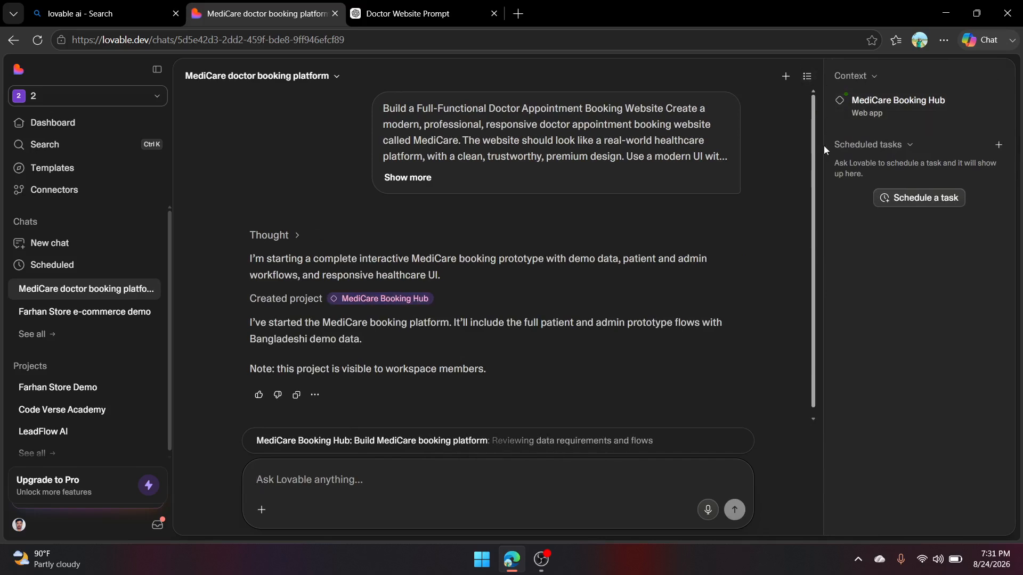
{"action": "left_click_drag", "start_coordinate": [823, 145], "coordinate": [801, 152]}
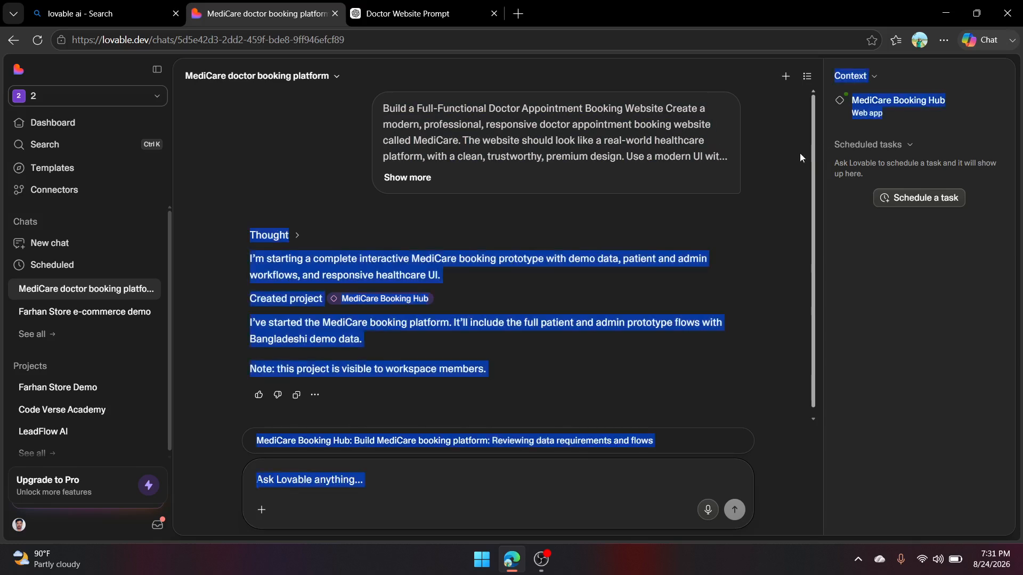
{"action": "left_click", "coordinate": [483, 255]}
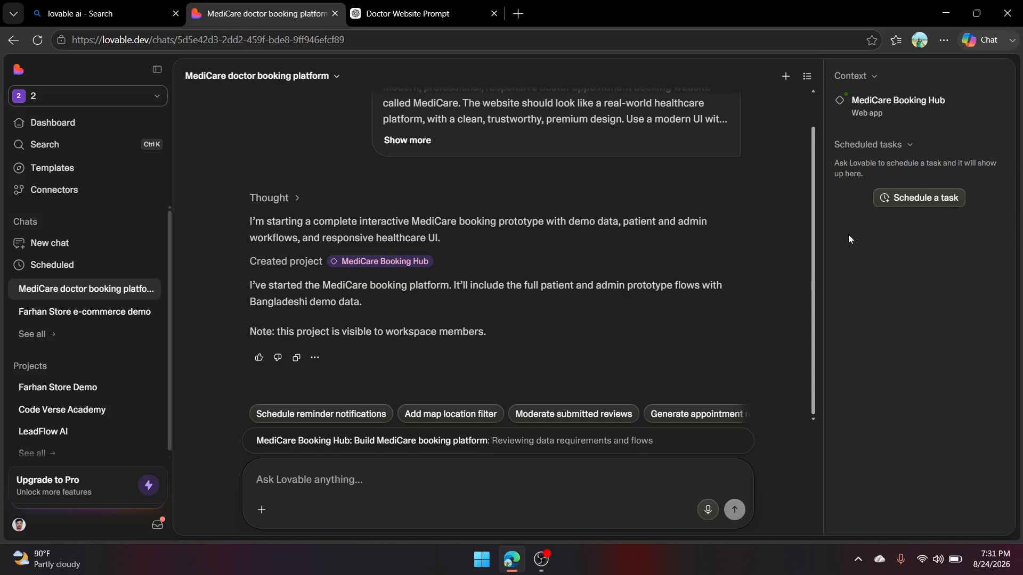
Open the MediCare Booking Hub build task and examine its timeline, including the generated doctor portraits and clinic image
{"action": "left_click", "coordinate": [552, 453]}
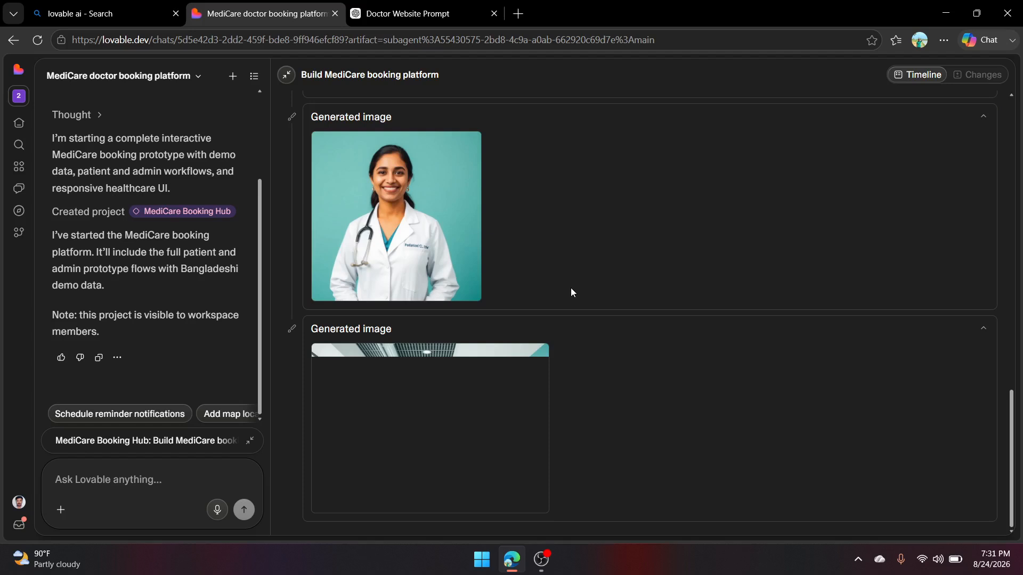
{"action": "scroll", "coordinate": [553, 227], "scroll_direction": "up", "scroll_amount": 15}
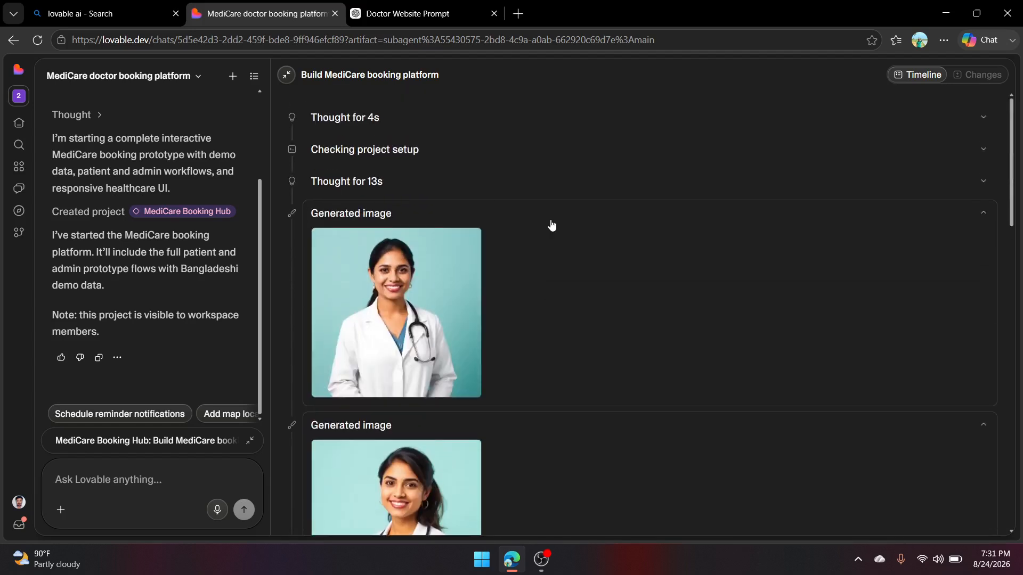
{"action": "scroll", "coordinate": [553, 224], "scroll_direction": "down", "scroll_amount": 15}
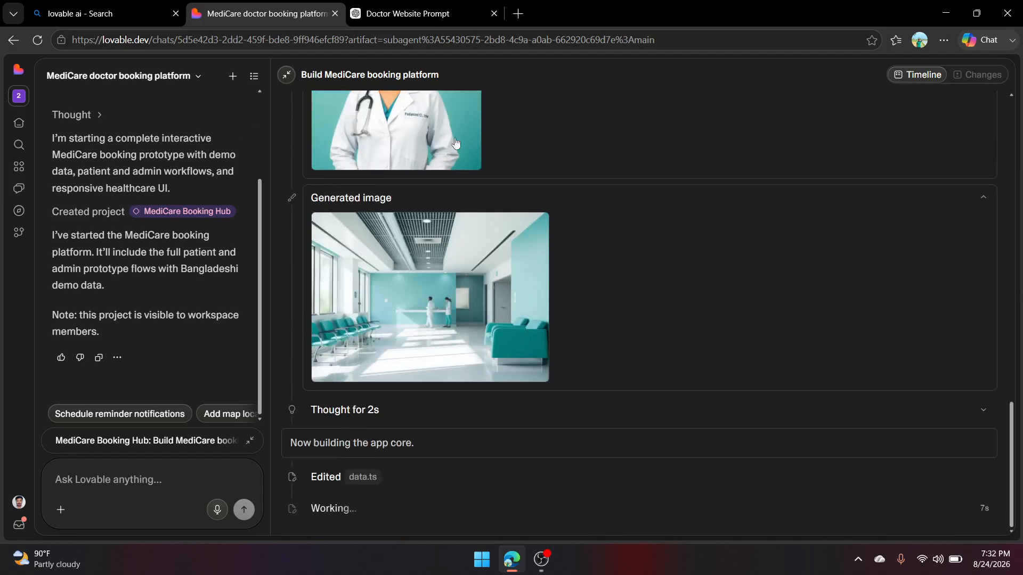
{"action": "scroll", "coordinate": [462, 200], "scroll_direction": "up", "scroll_amount": 3}
{"action": "scroll", "coordinate": [356, 252], "scroll_direction": "up", "scroll_amount": 10}
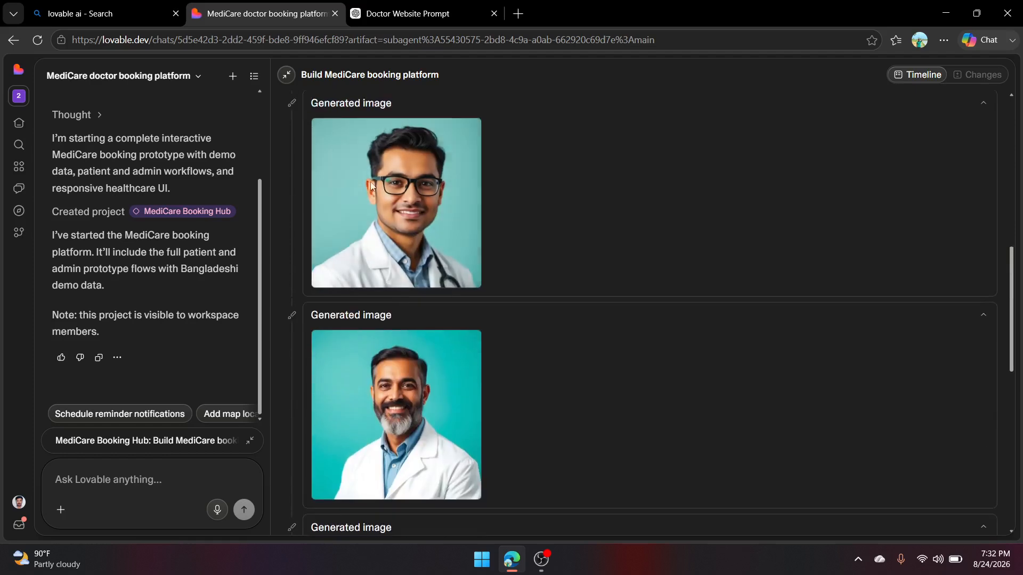
{"action": "scroll", "coordinate": [444, 213], "scroll_direction": "up", "scroll_amount": 5}
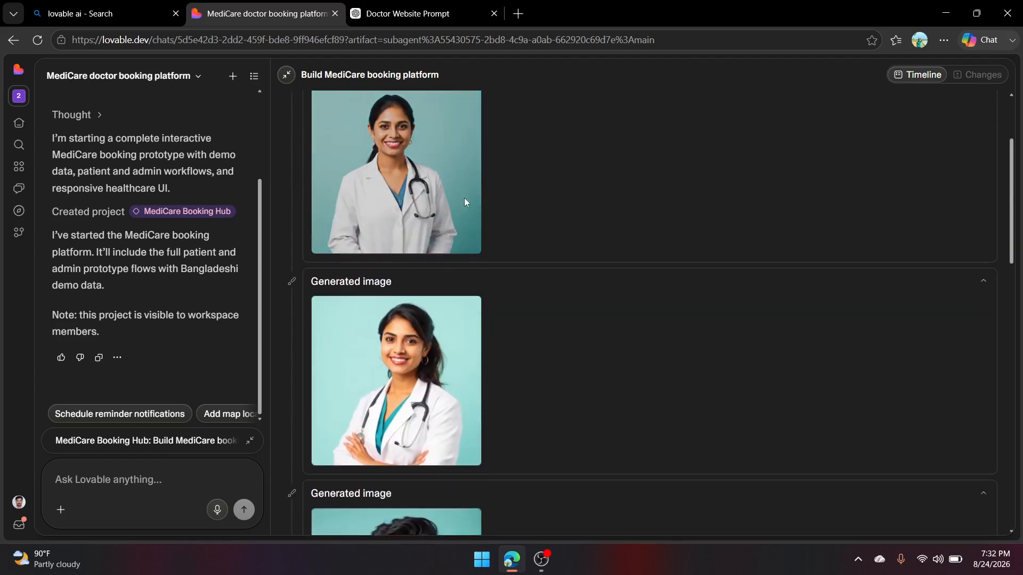
{"action": "scroll", "coordinate": [393, 309], "scroll_direction": "down", "scroll_amount": 15}
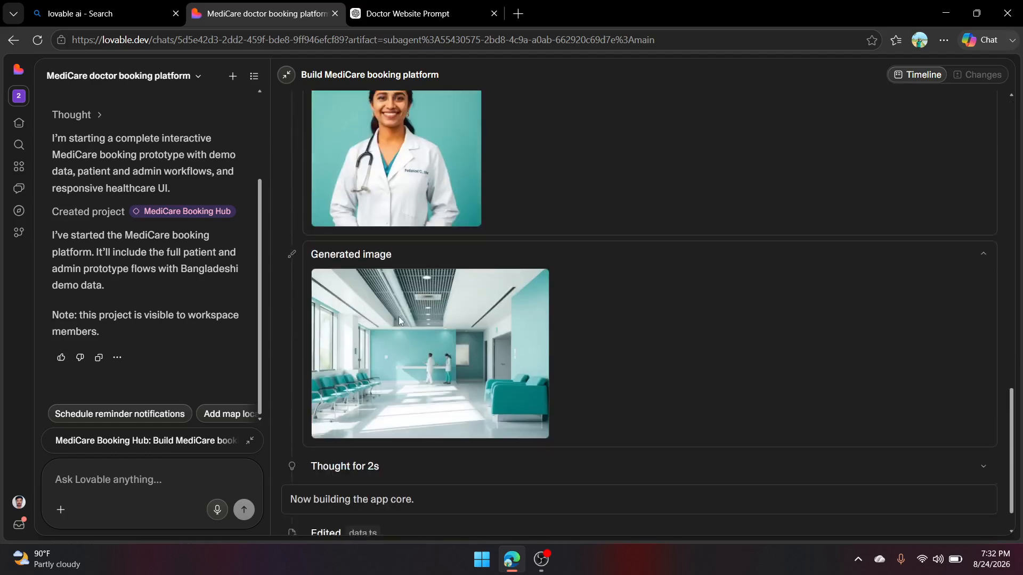
{"action": "scroll", "coordinate": [559, 240], "scroll_direction": "up", "scroll_amount": 10}
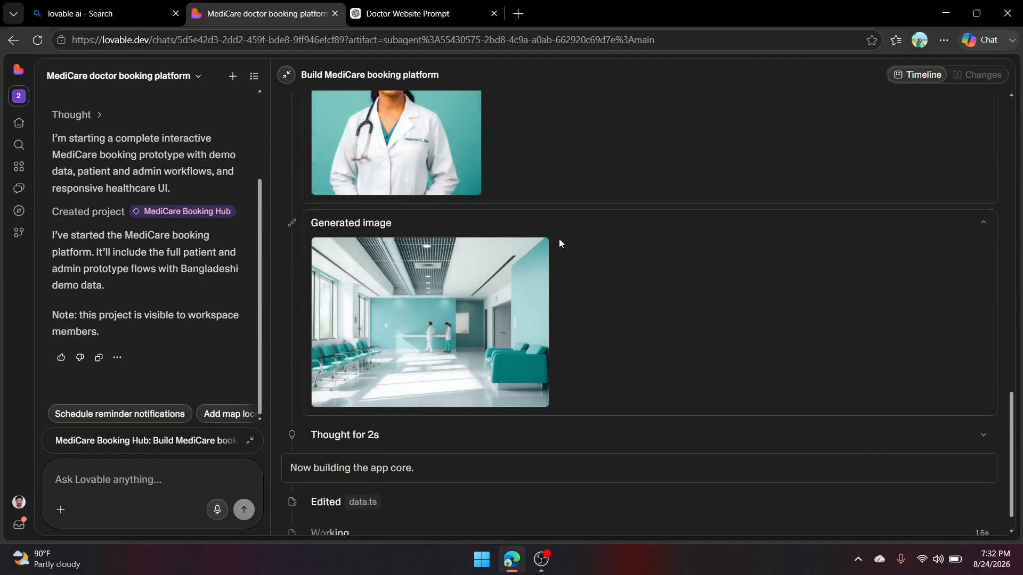
{"action": "scroll", "coordinate": [559, 241], "scroll_direction": "up", "scroll_amount": 2}
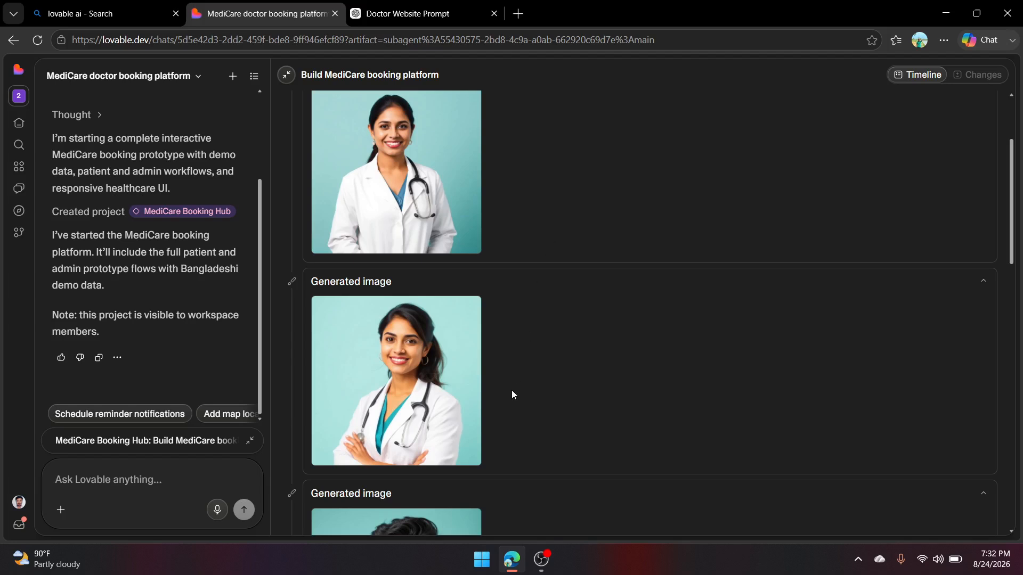
{"action": "scroll", "coordinate": [535, 362], "scroll_direction": "down", "scroll_amount": 10}
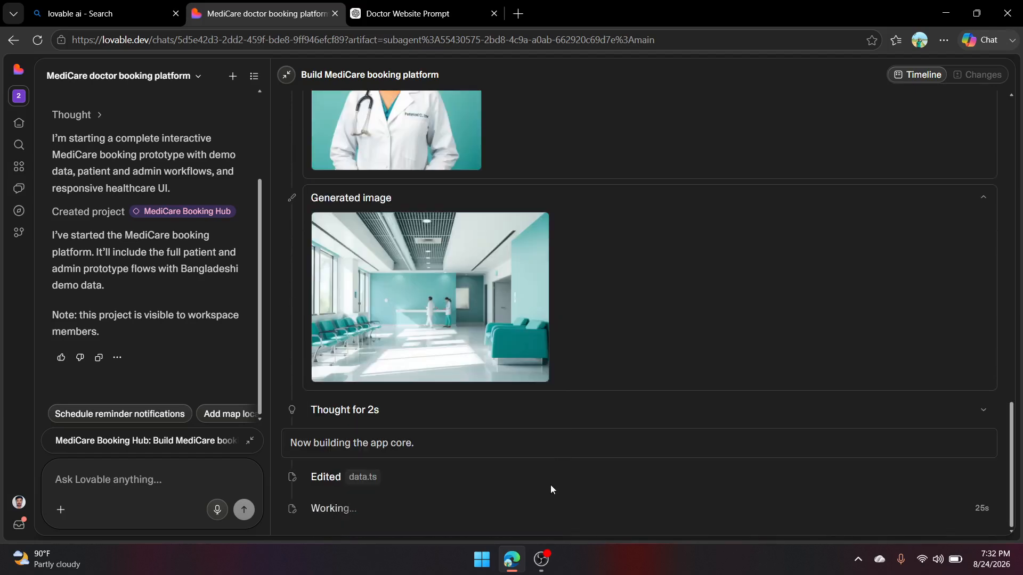
{"action": "left_click", "coordinate": [541, 559]}
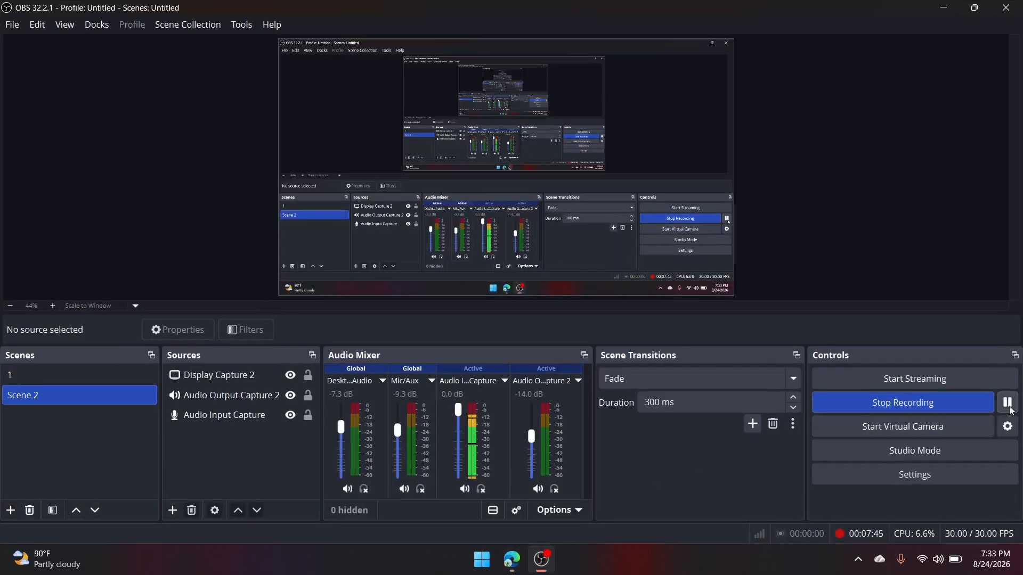
{"action": "left_click", "coordinate": [944, 7]}
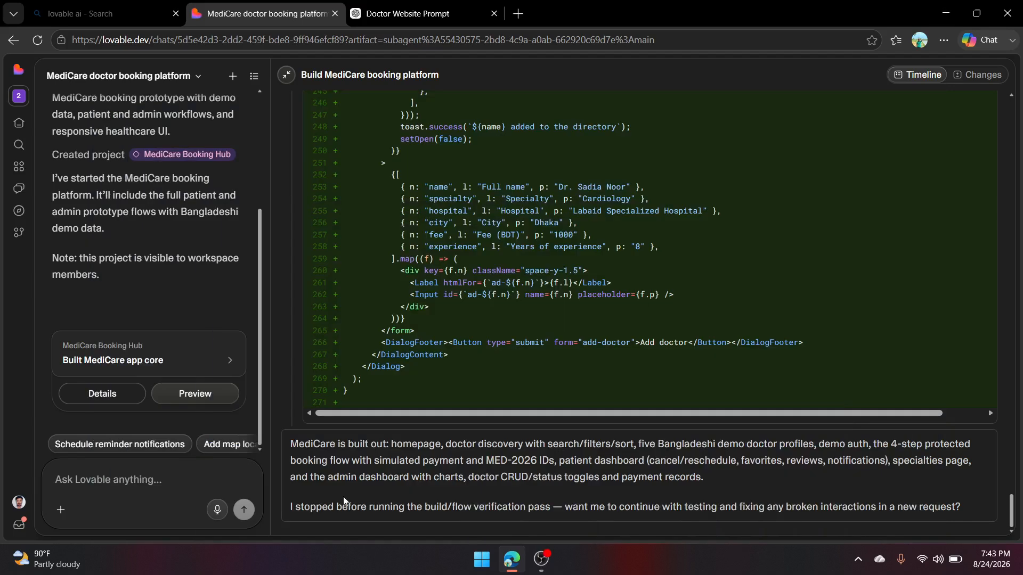
Open the preview of the built MediCare app and look over its homepage from the hero section to the doctor cards
{"action": "left_click", "coordinate": [190, 396]}
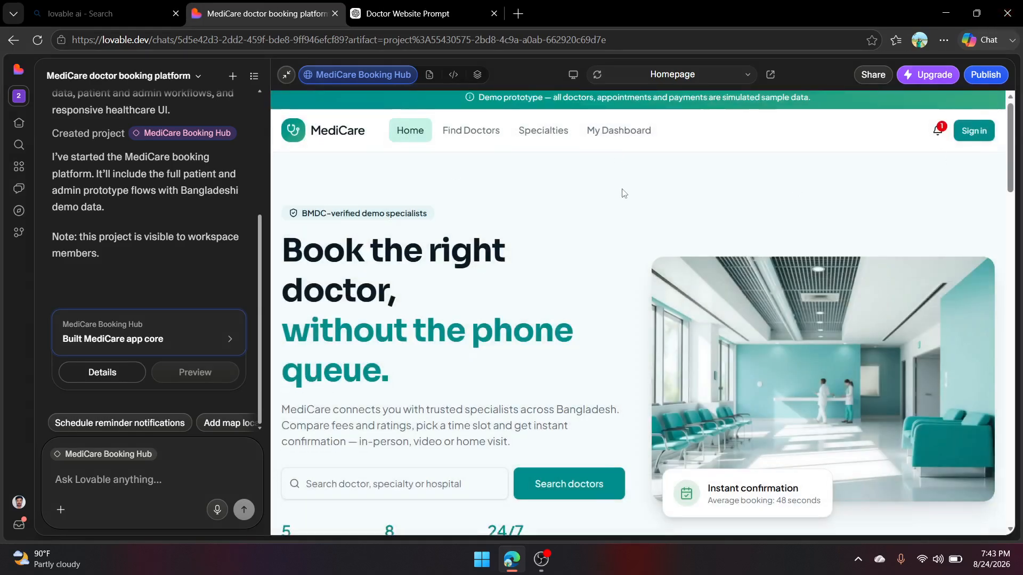
{"action": "scroll", "coordinate": [623, 193], "scroll_direction": "down", "scroll_amount": 20}
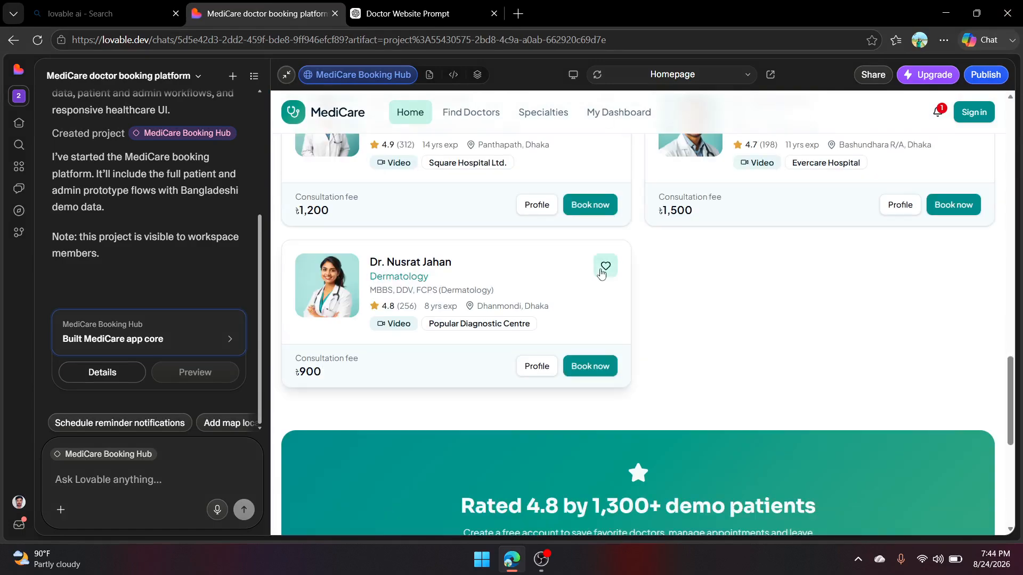
{"action": "scroll", "coordinate": [674, 325], "scroll_direction": "up", "scroll_amount": 20}
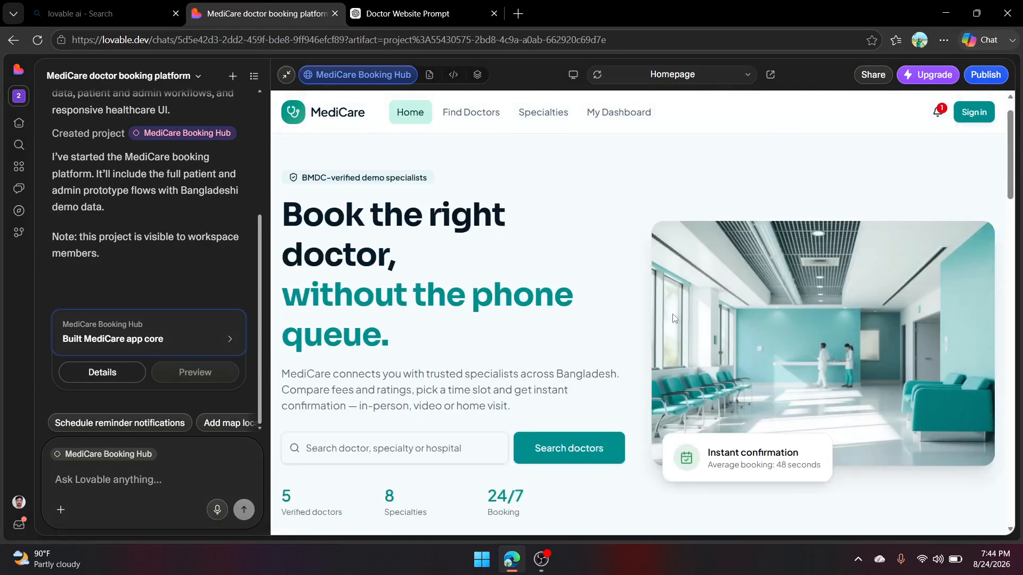
{"action": "scroll", "coordinate": [674, 318], "scroll_direction": "up", "scroll_amount": 1}
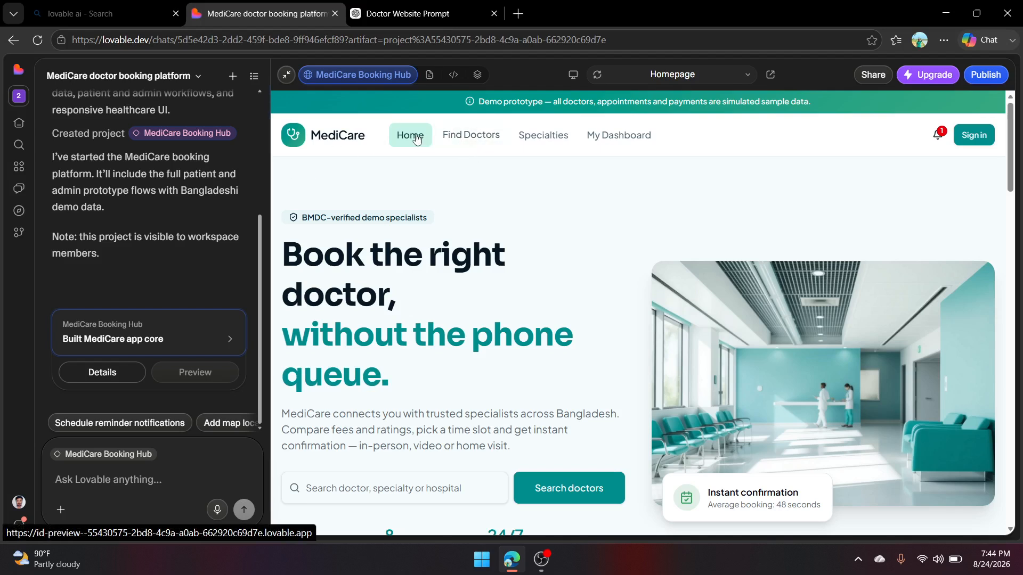
Check the Find Doctors, Specialties and My Dashboard pages of the MediCare preview, including the sign-in form
{"action": "left_click", "coordinate": [472, 138]}
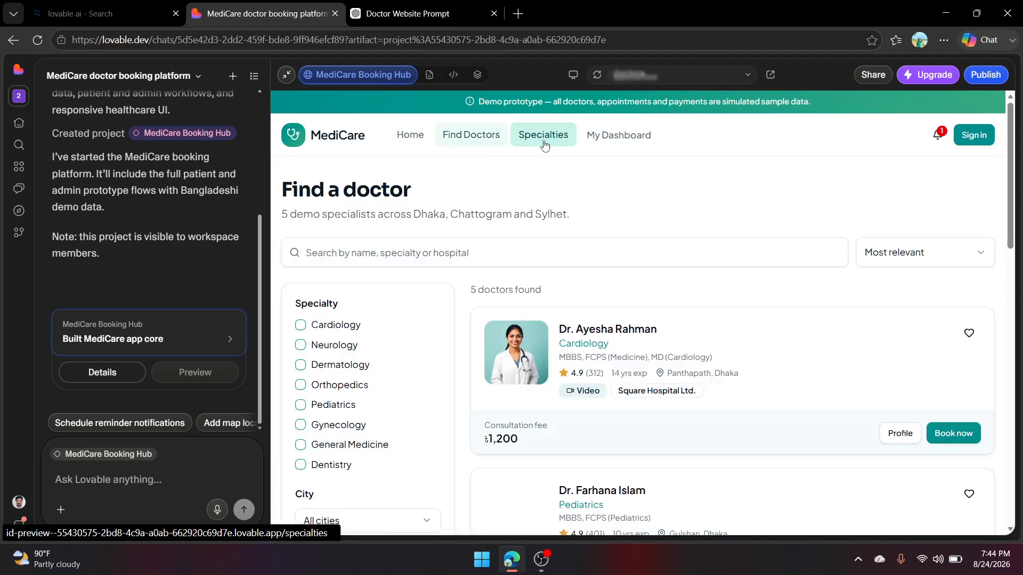
{"action": "left_click", "coordinate": [544, 143]}
{"action": "left_click", "coordinate": [618, 136]}
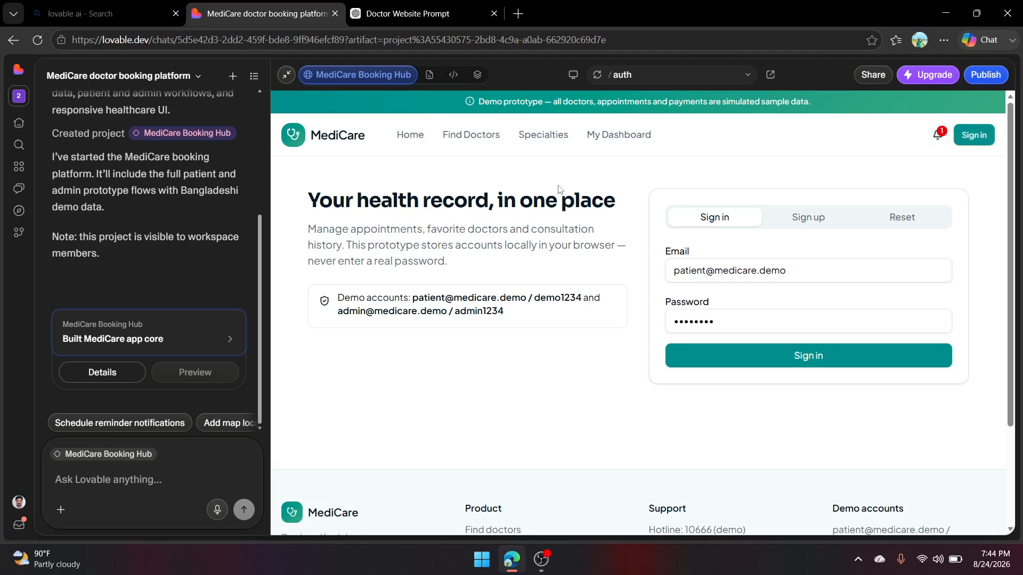
{"action": "scroll", "coordinate": [446, 222], "scroll_direction": "down", "scroll_amount": 3}
{"action": "scroll", "coordinate": [536, 260], "scroll_direction": "up", "scroll_amount": 3}
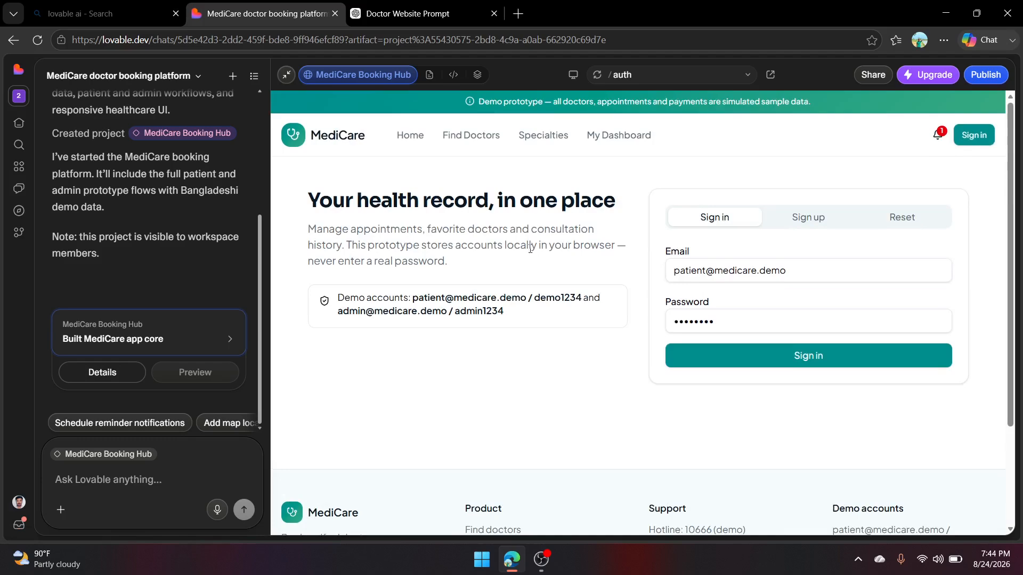
Return to the MediCare homepage and examine its specialties, top rated doctors, account sign-up banner and footer
{"action": "left_click", "coordinate": [410, 134]}
{"action": "scroll", "coordinate": [535, 269], "scroll_direction": "down", "scroll_amount": 15}
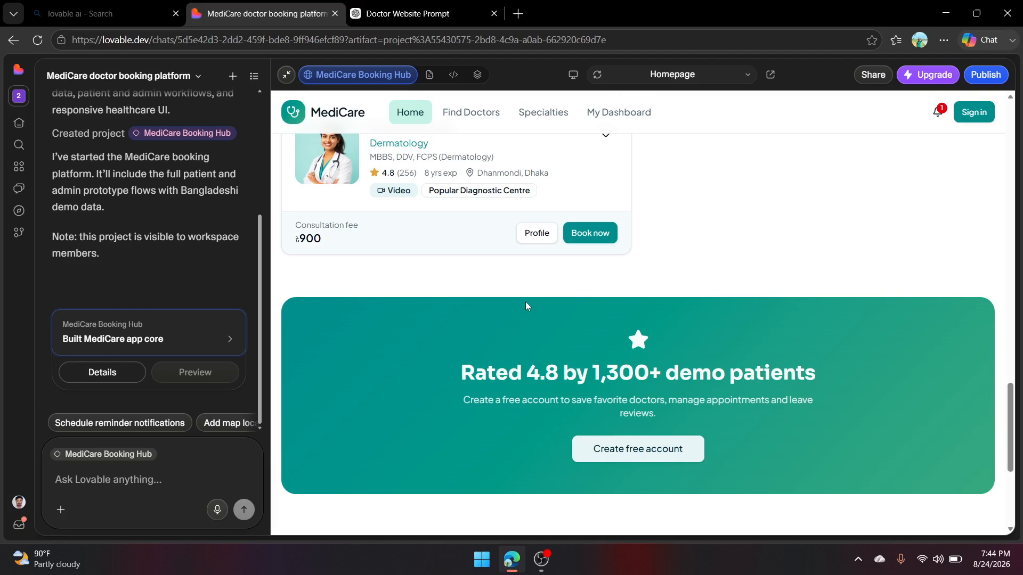
{"action": "scroll", "coordinate": [526, 305], "scroll_direction": "up", "scroll_amount": 5}
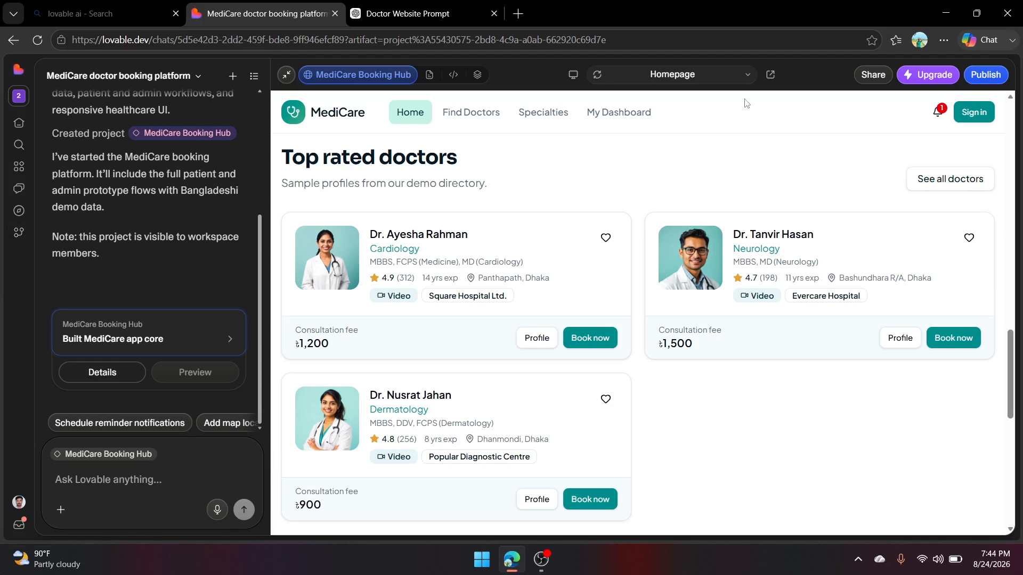
{"action": "scroll", "coordinate": [506, 318], "scroll_direction": "down", "scroll_amount": 4}
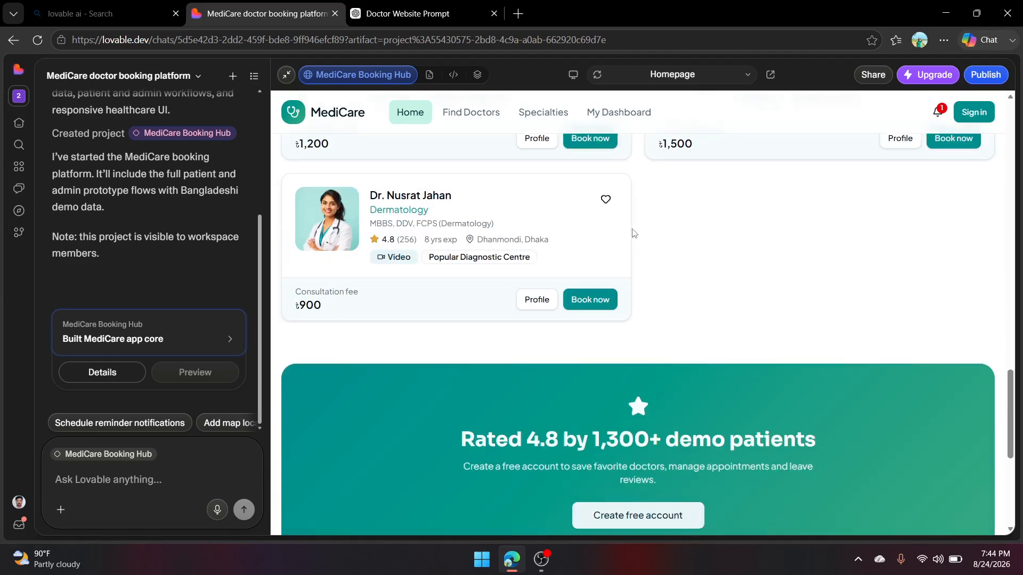
{"action": "scroll", "coordinate": [570, 264], "scroll_direction": "up", "scroll_amount": 15}
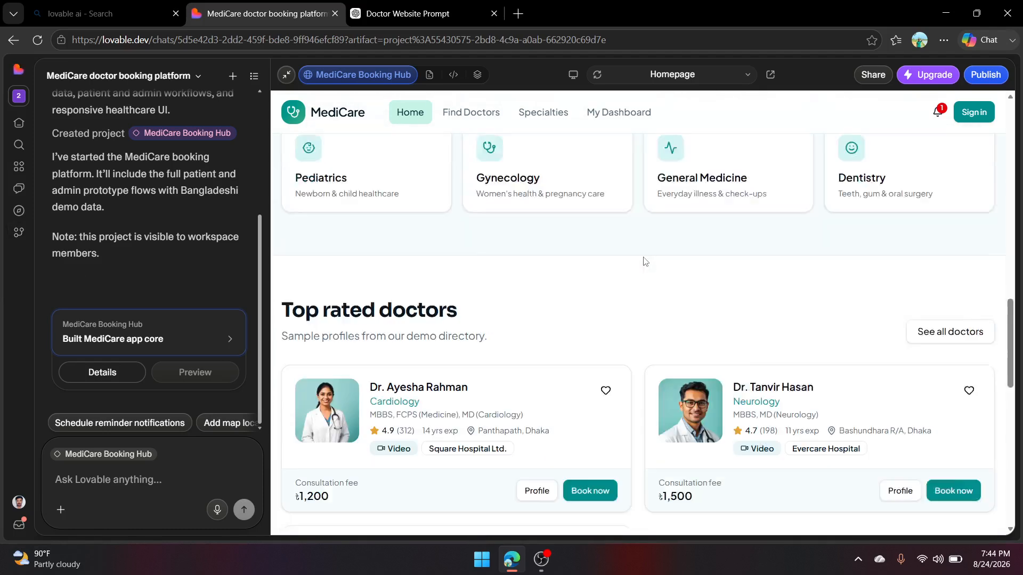
{"action": "scroll", "coordinate": [533, 251], "scroll_direction": "up", "scroll_amount": 2}
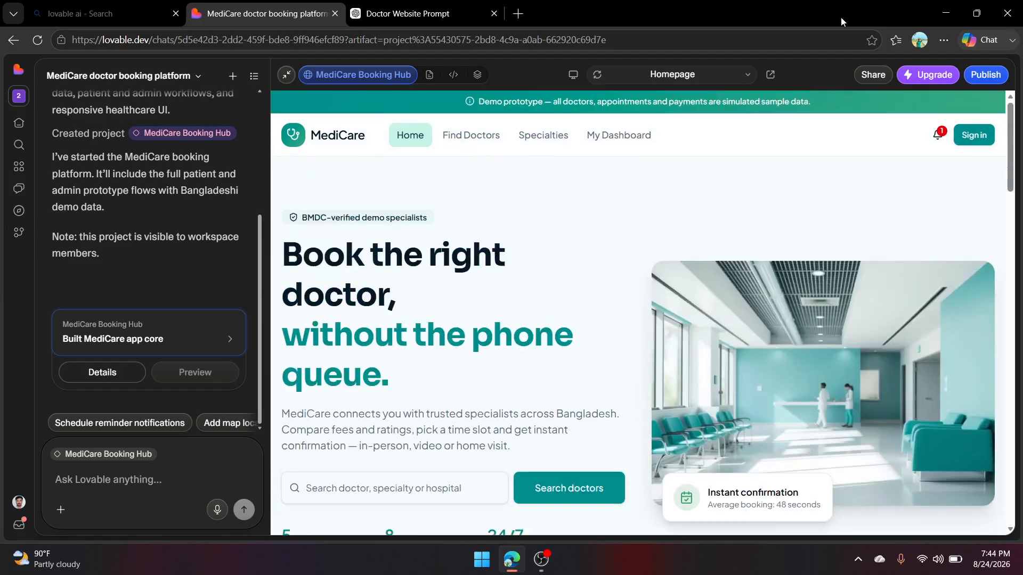
{"action": "scroll", "coordinate": [538, 272], "scroll_direction": "down", "scroll_amount": 15}
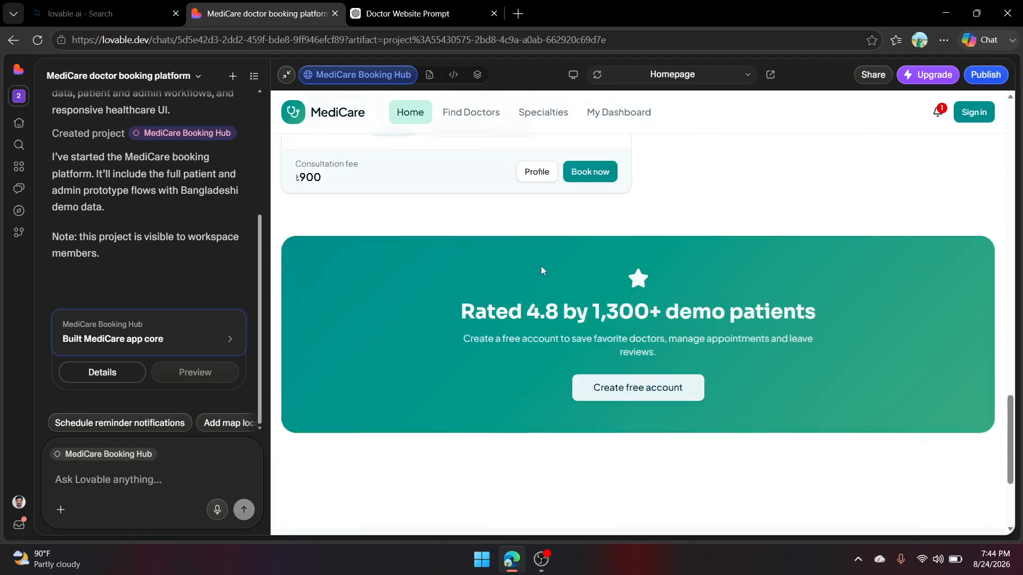
{"action": "scroll", "coordinate": [542, 271], "scroll_direction": "down", "scroll_amount": 3}
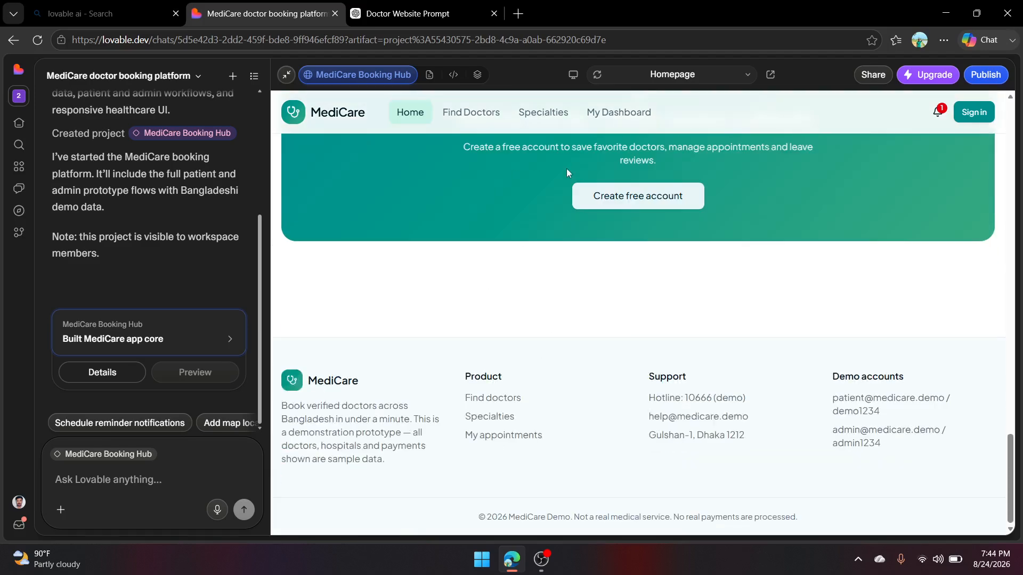
{"action": "scroll", "coordinate": [544, 258], "scroll_direction": "up", "scroll_amount": 20}
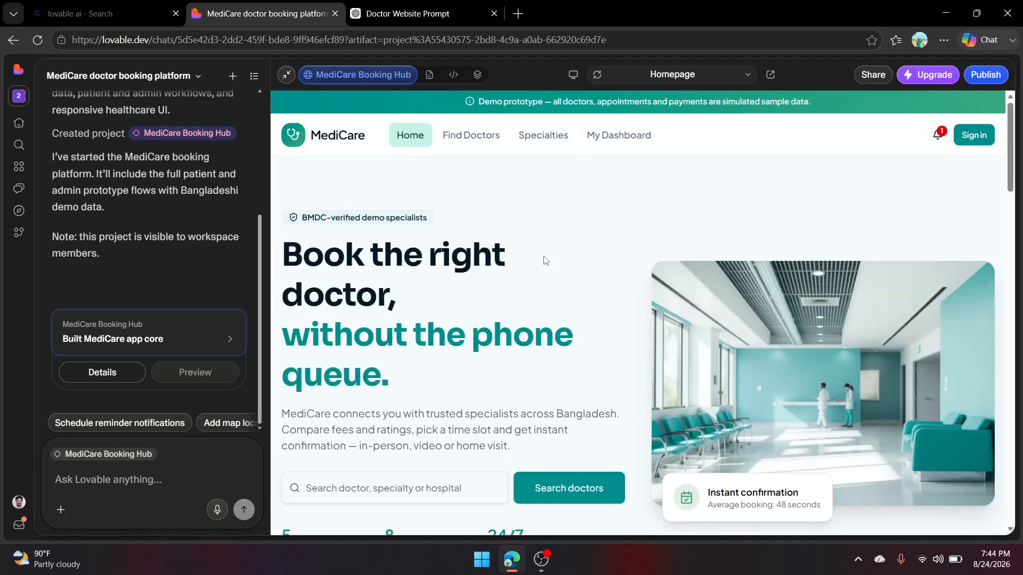
Revisit the Specialties and Find Doctors pages in the preview, finishing on the Specialties page
{"action": "left_click", "coordinate": [533, 136]}
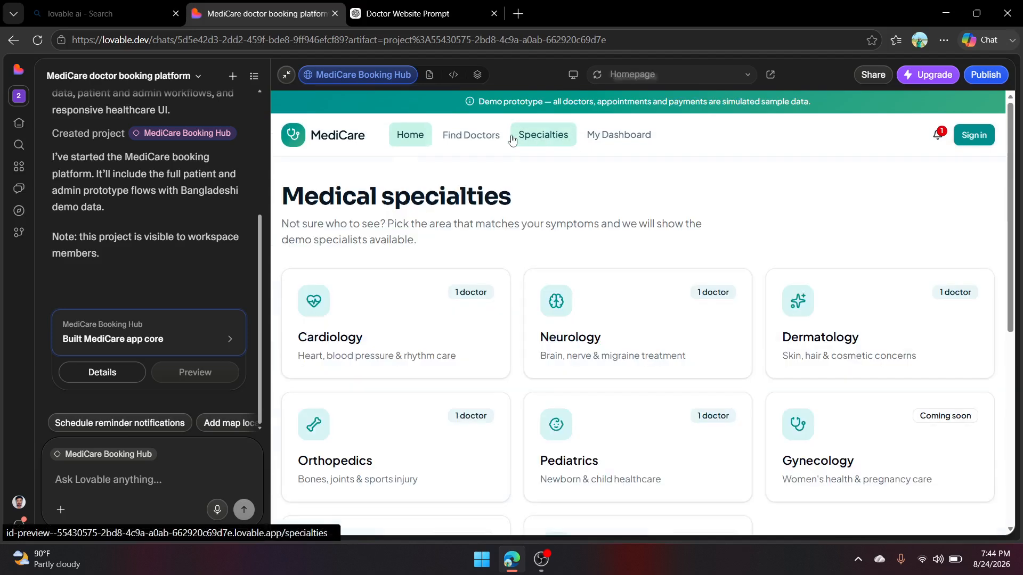
{"action": "left_click", "coordinate": [463, 136]}
{"action": "left_click", "coordinate": [554, 130]}
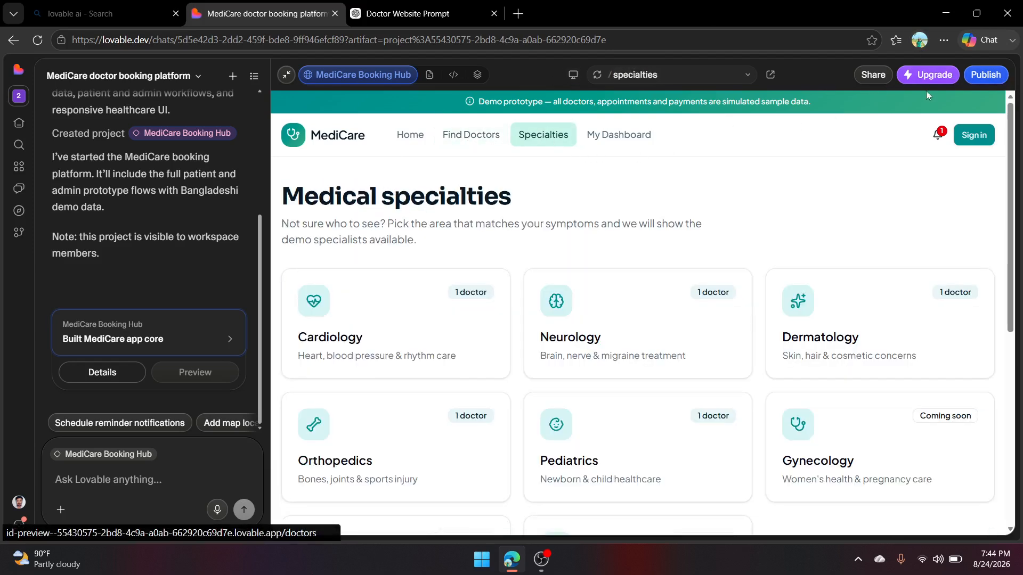
Open the publishing settings and try healthcare and healthcare12 as the website's lovable.app subdomain
{"action": "left_click", "coordinate": [994, 79]}
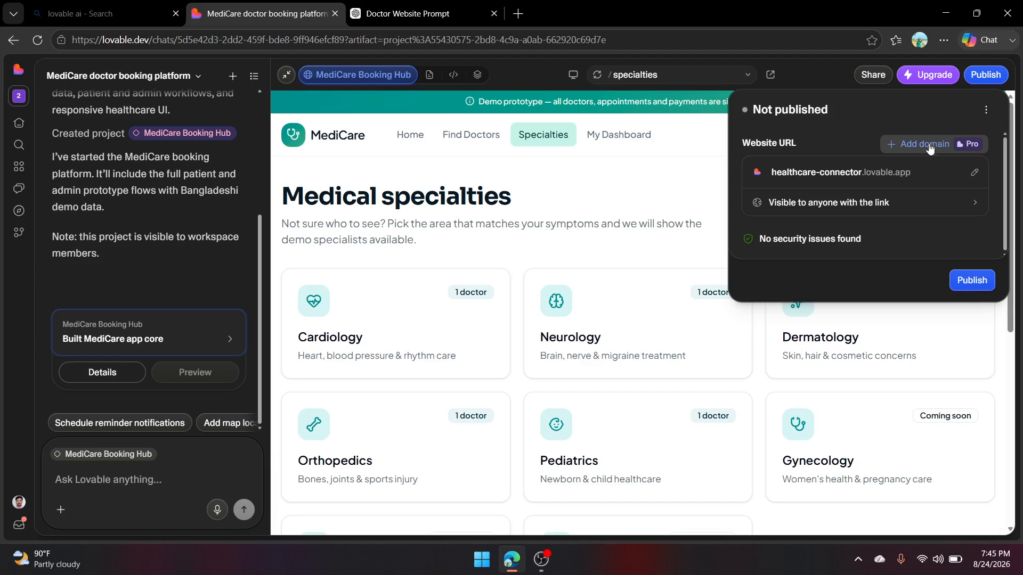
{"action": "left_click", "coordinate": [978, 177]}
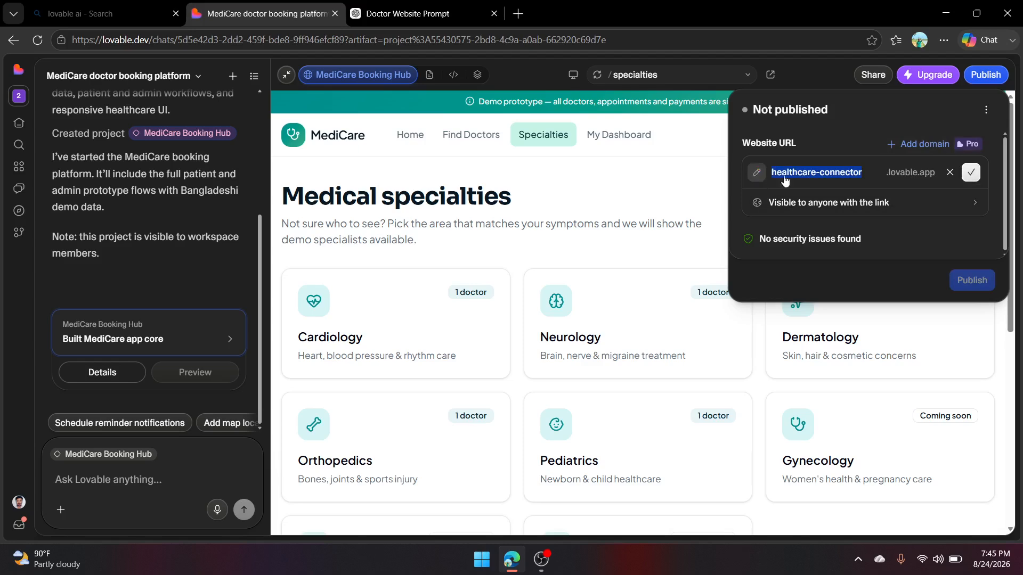
{"action": "key", "text": "BackSpace"}
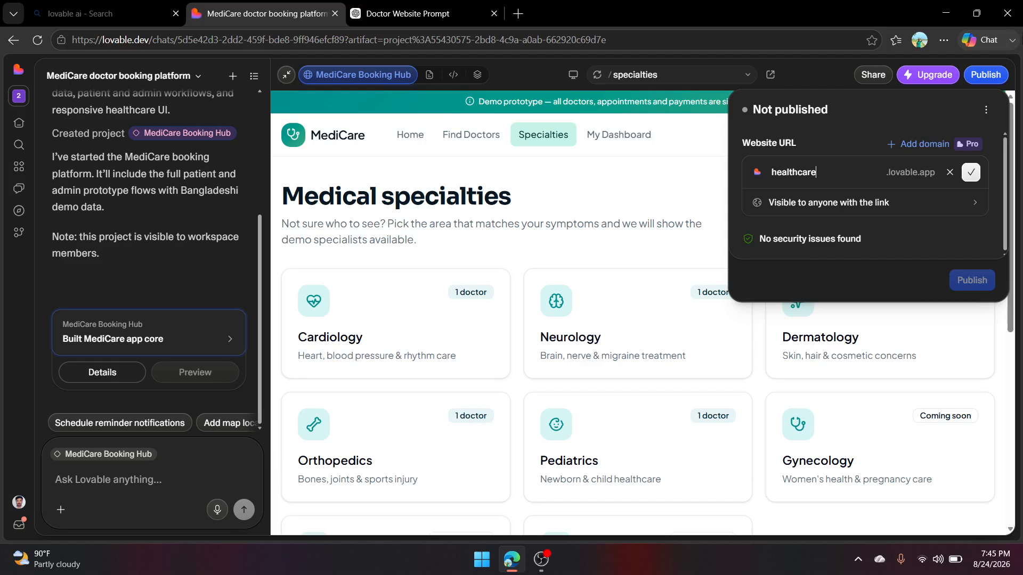
{"action": "left_click", "coordinate": [972, 171]}
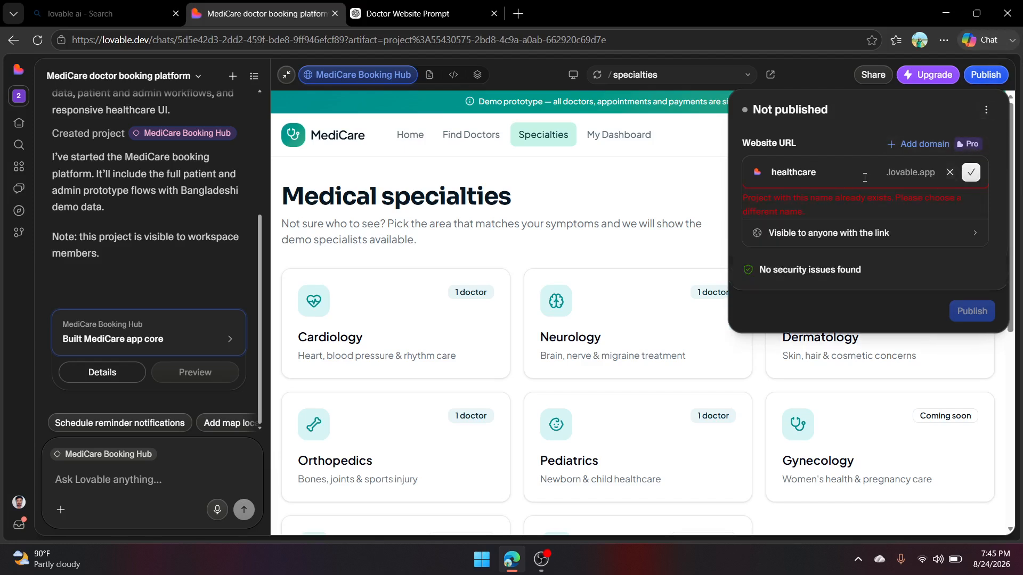
{"action": "left_click", "coordinate": [832, 173]}
{"action": "type", "text": "12"}
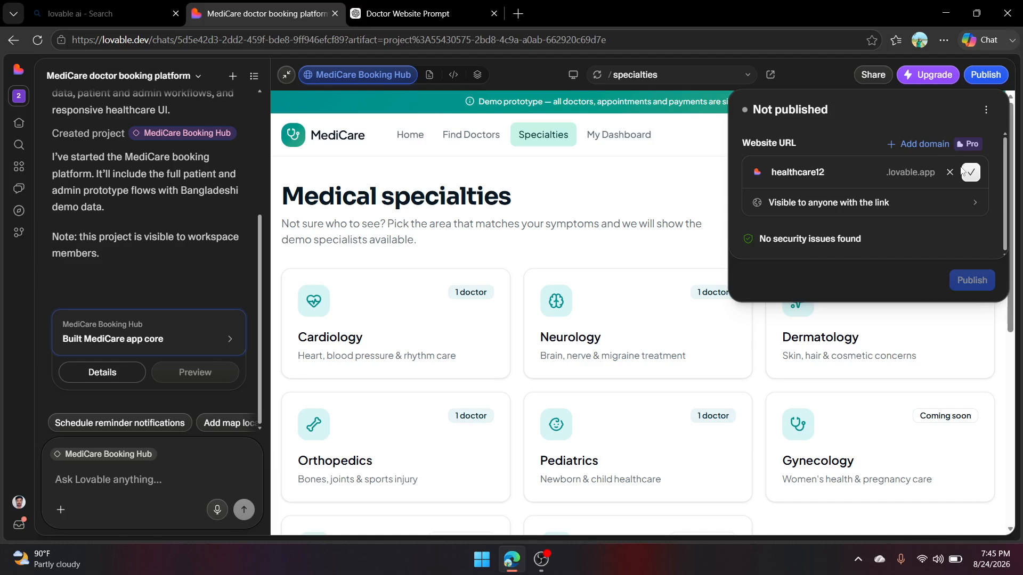
{"action": "left_click", "coordinate": [966, 172]}
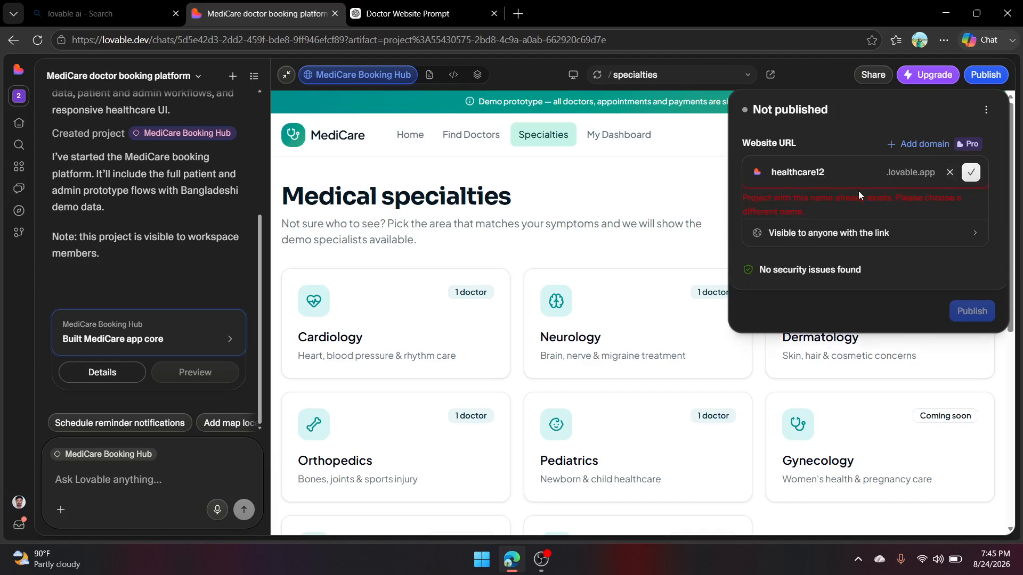
Set the website URL to healthcare12345.lovable.app and publish the MediCare site
{"action": "type", "text": "3"}
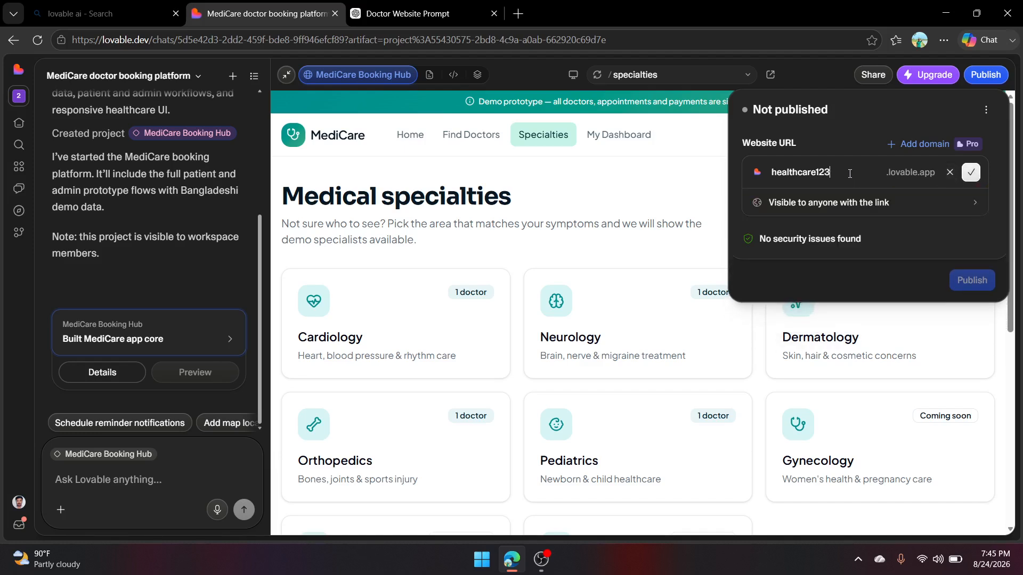
{"action": "type", "text": "45"}
{"action": "left_click", "coordinate": [971, 172]}
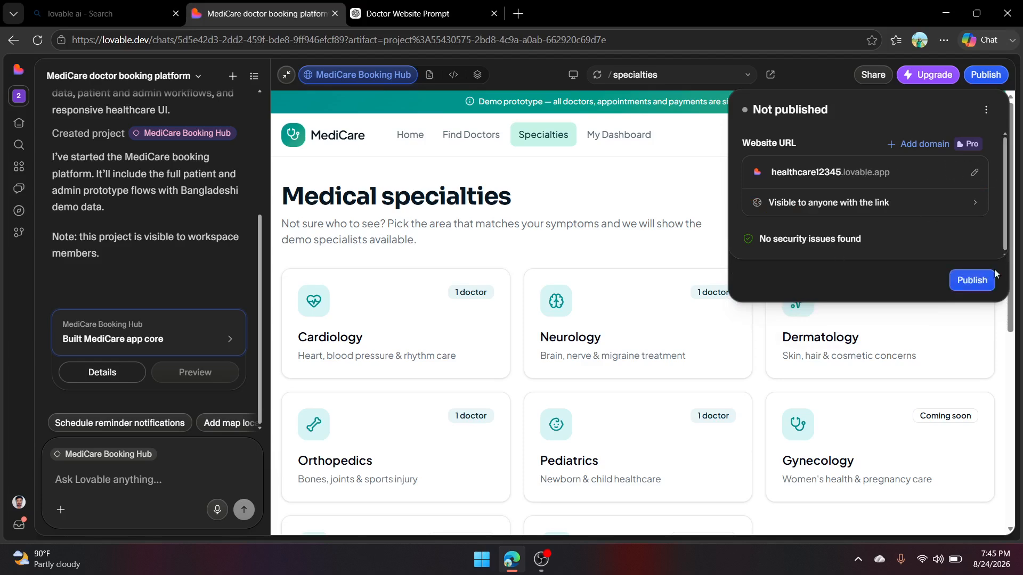
{"action": "left_click", "coordinate": [970, 281]}
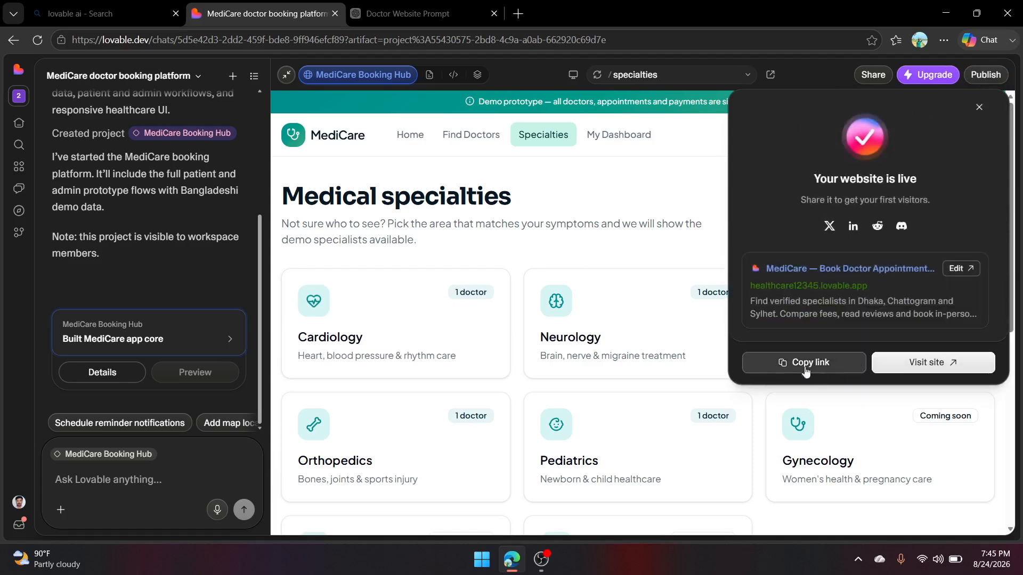
Copy the published site's link and open it in a new browser tab
{"action": "left_click", "coordinate": [821, 367]}
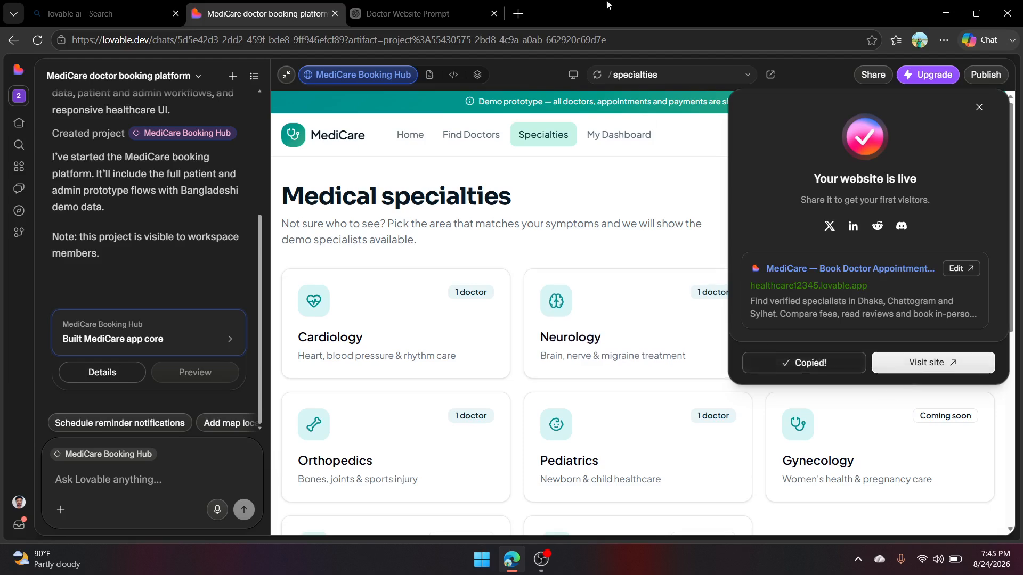
{"action": "left_click", "coordinate": [518, 13]}
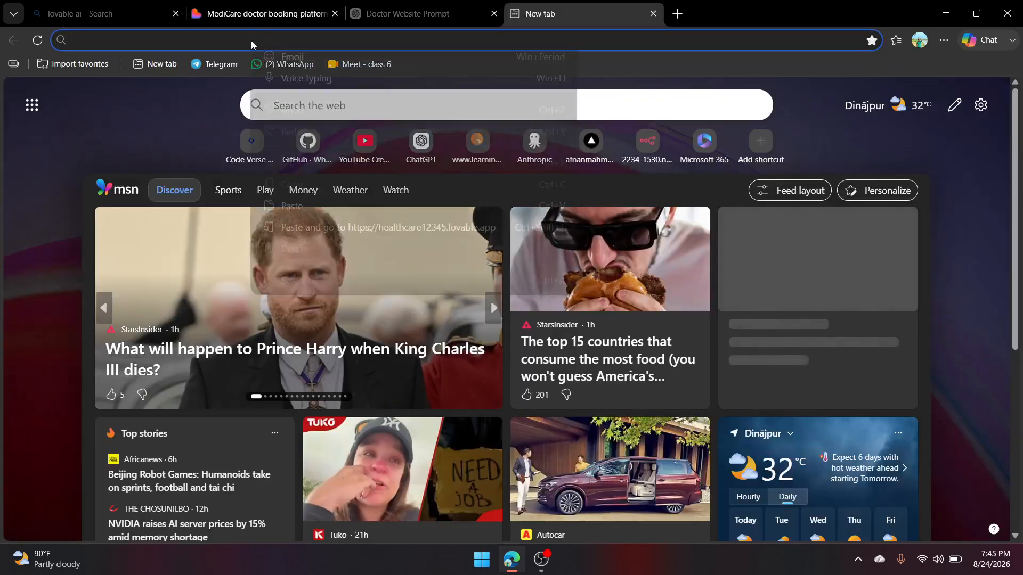
{"action": "right_click", "coordinate": [251, 40]}
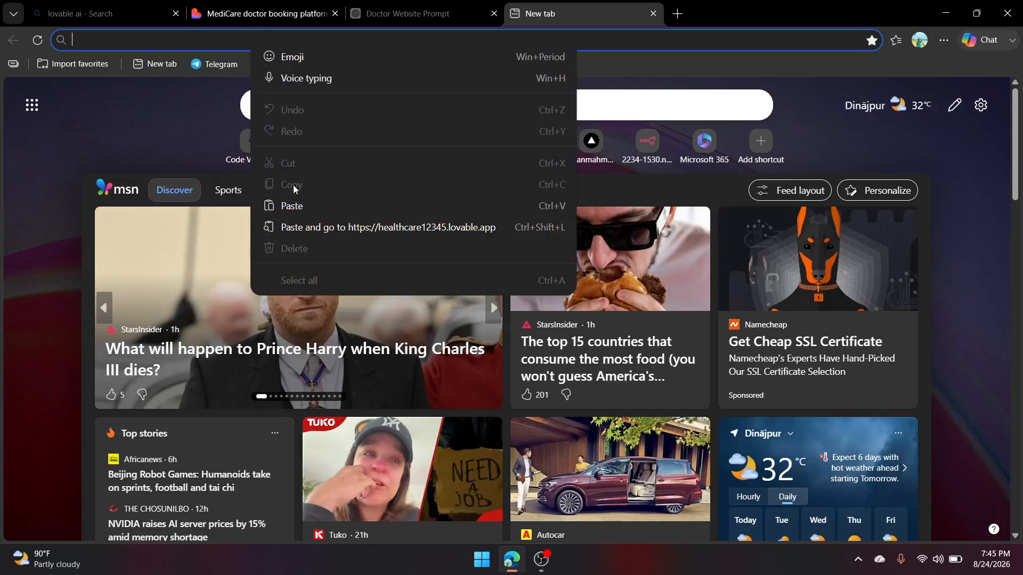
{"action": "left_click", "coordinate": [292, 206]}
{"action": "left_click", "coordinate": [261, 70]}
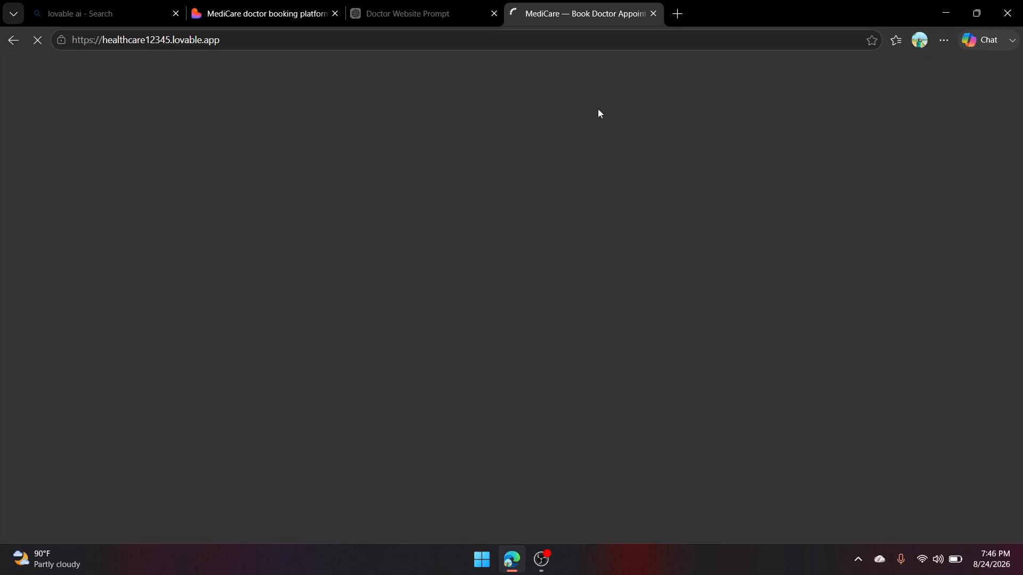
Look over the live MediCare homepage and check its sign-in form and the other navigation pages
{"action": "scroll", "coordinate": [421, 185], "scroll_direction": "down", "scroll_amount": 7}
{"action": "scroll", "coordinate": [434, 184], "scroll_direction": "down", "scroll_amount": 5}
{"action": "scroll", "coordinate": [438, 183], "scroll_direction": "up", "scroll_amount": 20}
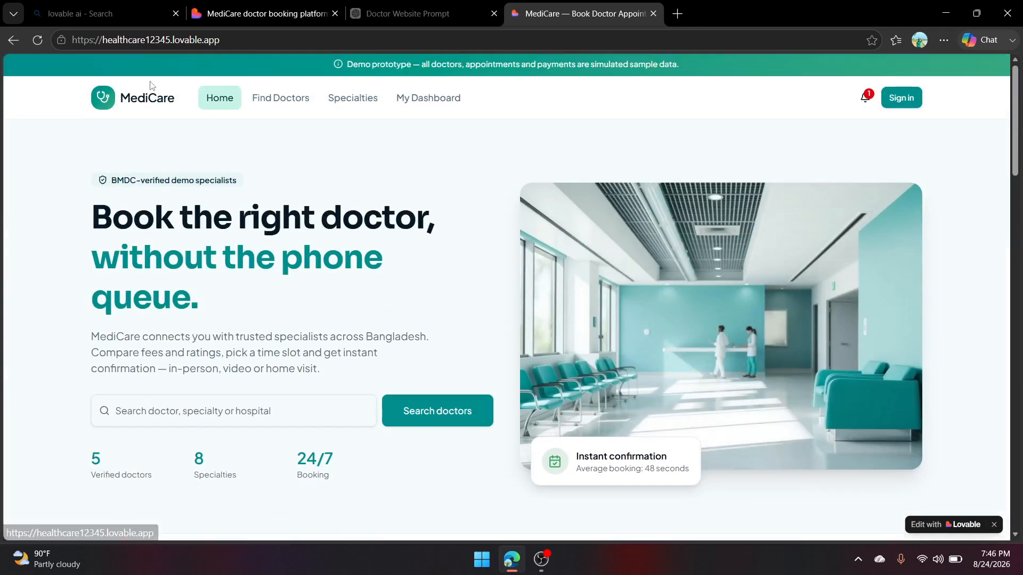
{"action": "left_click", "coordinate": [901, 97]}
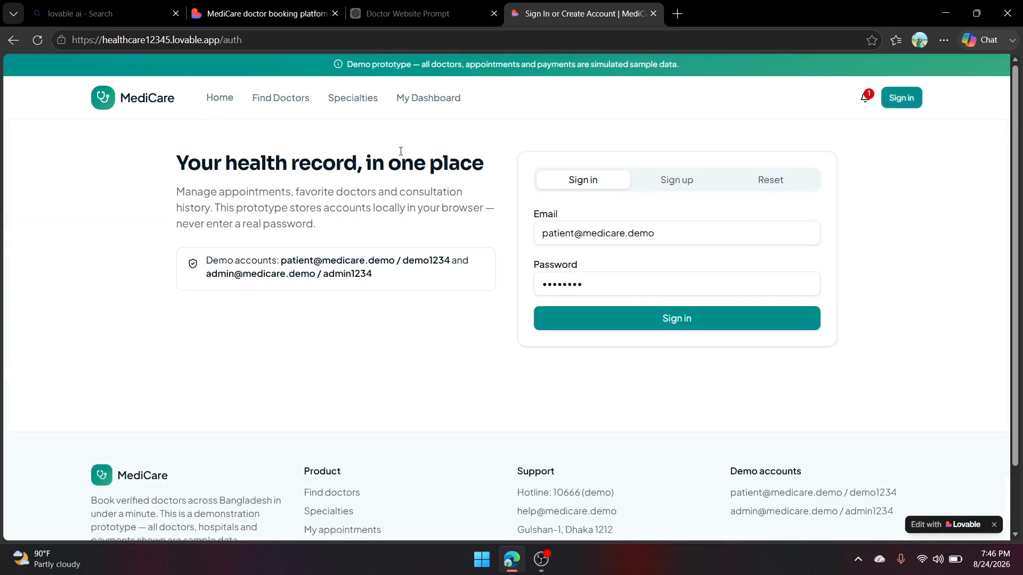
{"action": "left_click", "coordinate": [353, 98]}
{"action": "left_click", "coordinate": [429, 98]}
{"action": "left_click", "coordinate": [289, 112]}
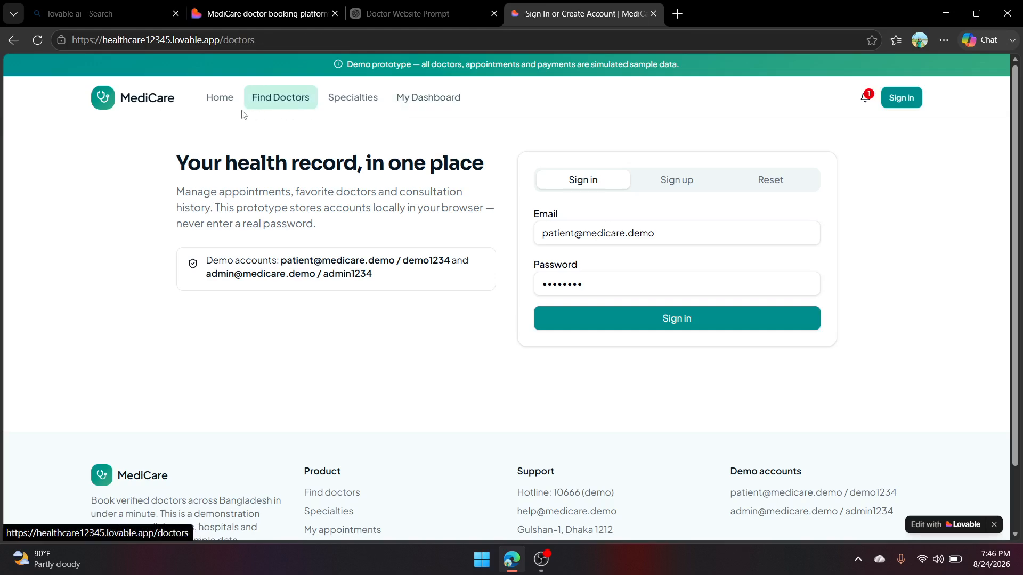
Return to the live site's homepage and examine its specialties, top rated doctors, account sign-up banner and footer
{"action": "left_click", "coordinate": [221, 98]}
{"action": "scroll", "coordinate": [186, 112], "scroll_direction": "down", "scroll_amount": 5}
{"action": "scroll", "coordinate": [186, 112], "scroll_direction": "down", "scroll_amount": 10}
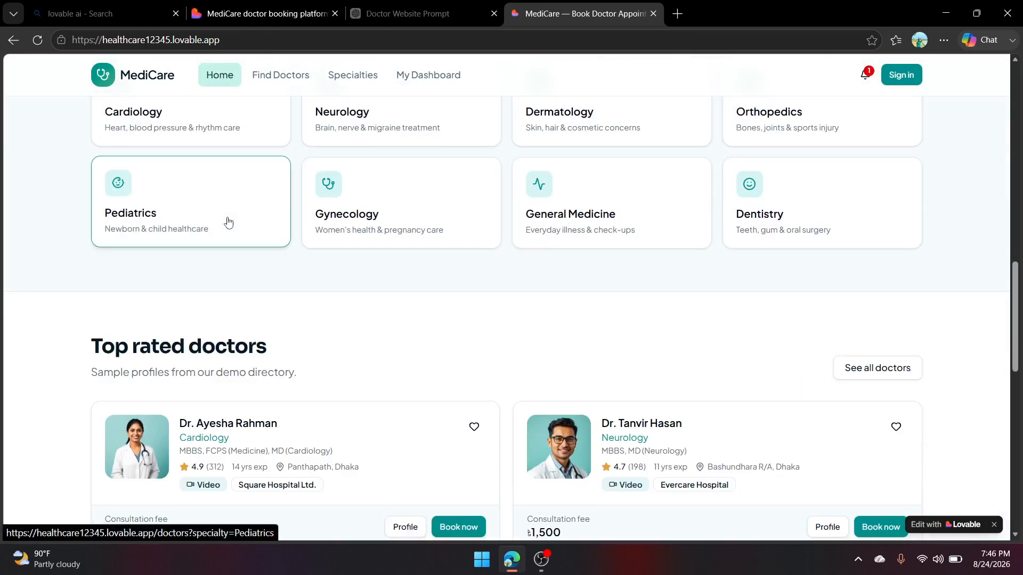
{"action": "scroll", "coordinate": [387, 274], "scroll_direction": "down", "scroll_amount": 15}
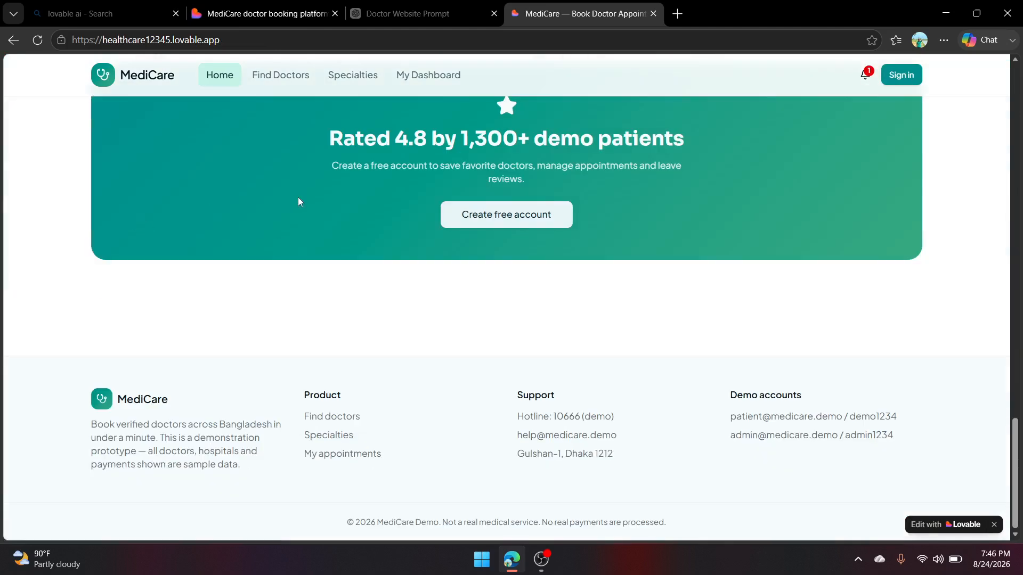
Switch back to the Lovable project, dismiss the publishing dialog and look through the project's file tree in the code view
{"action": "left_click", "coordinate": [198, 5]}
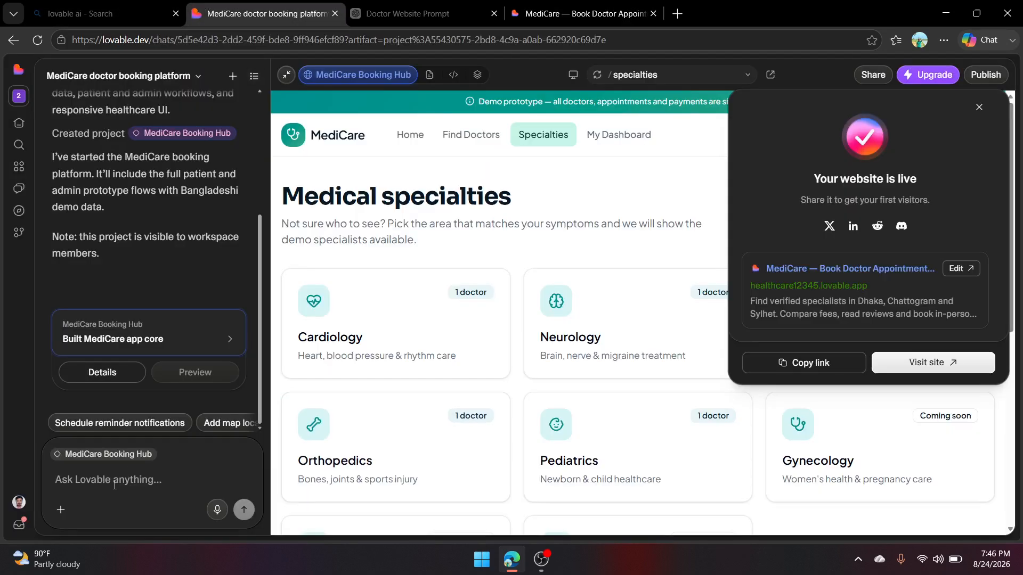
{"action": "left_click", "coordinate": [63, 474]}
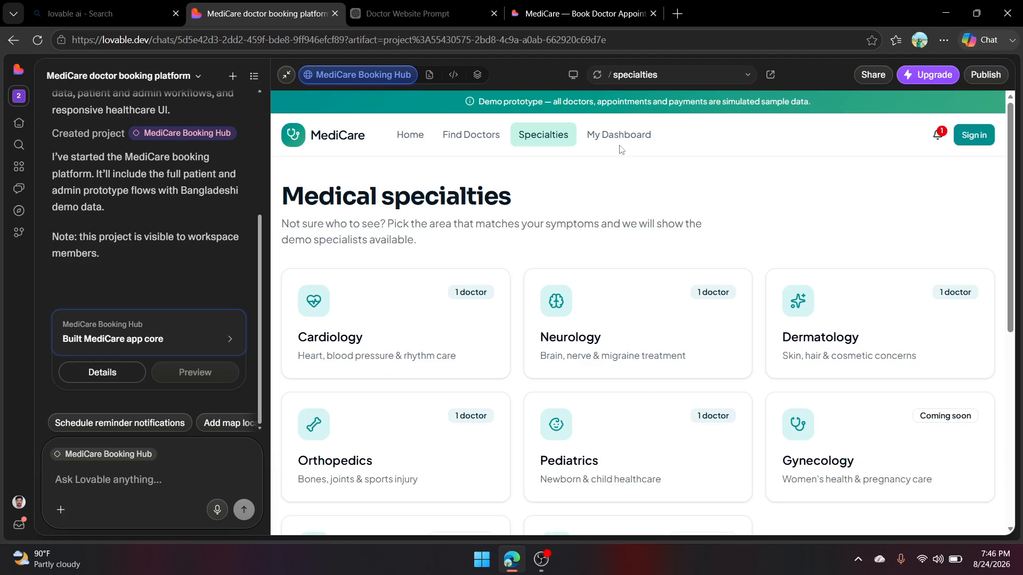
{"action": "left_click", "coordinate": [454, 75]}
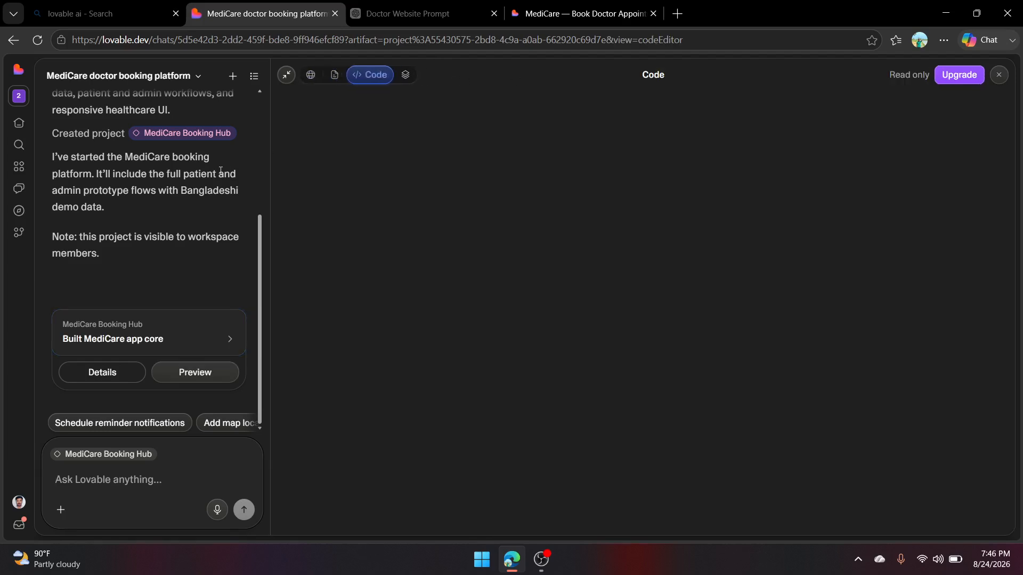
{"action": "scroll", "coordinate": [382, 203], "scroll_direction": "down", "scroll_amount": 2}
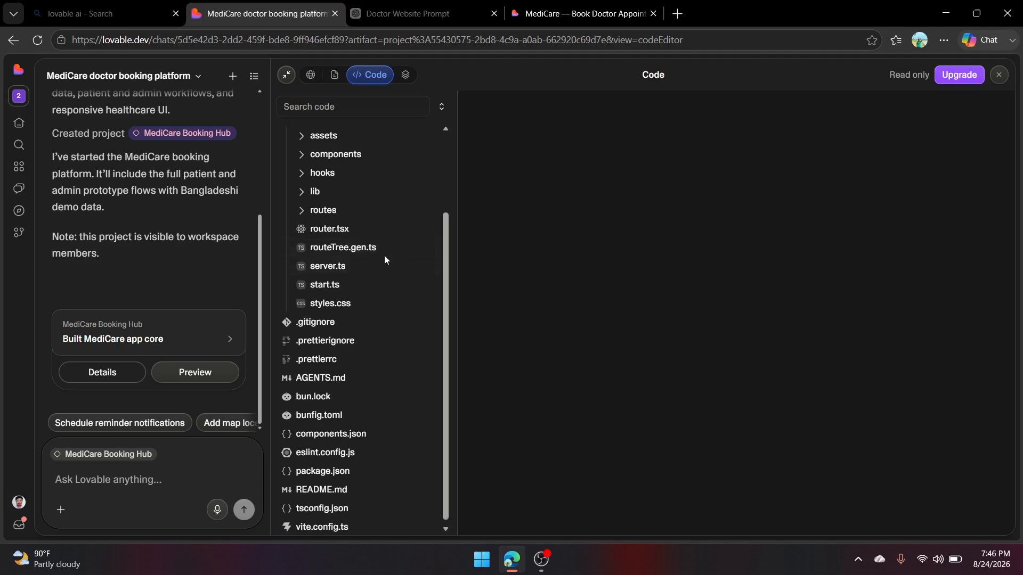
{"action": "scroll", "coordinate": [385, 254], "scroll_direction": "up", "scroll_amount": 2}
View the project.json, favicon.ico, robots.txt and .gitignore files, and close the code view
{"action": "left_click", "coordinate": [360, 157]}
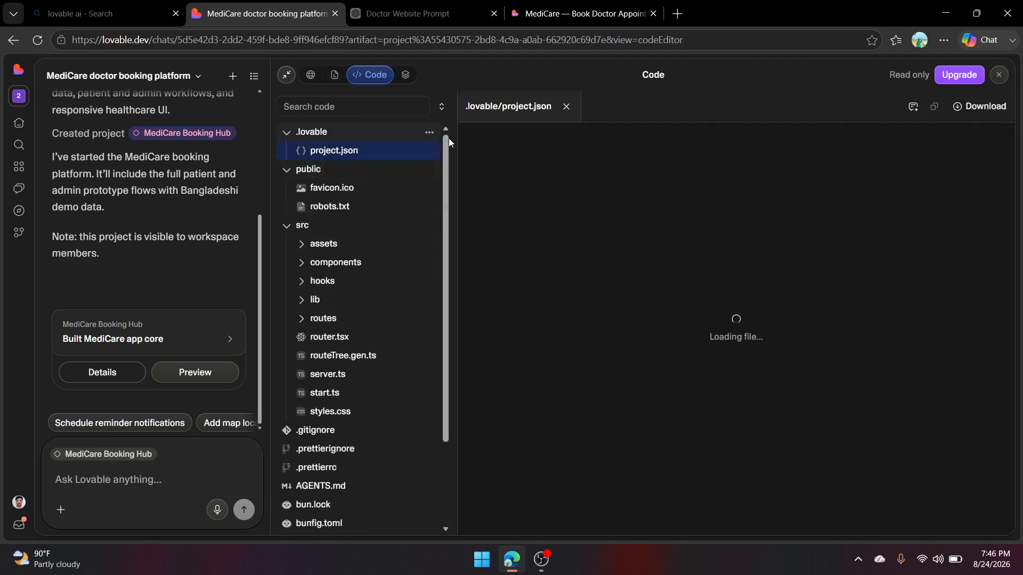
{"action": "left_click", "coordinate": [333, 190]}
{"action": "left_click", "coordinate": [368, 152]}
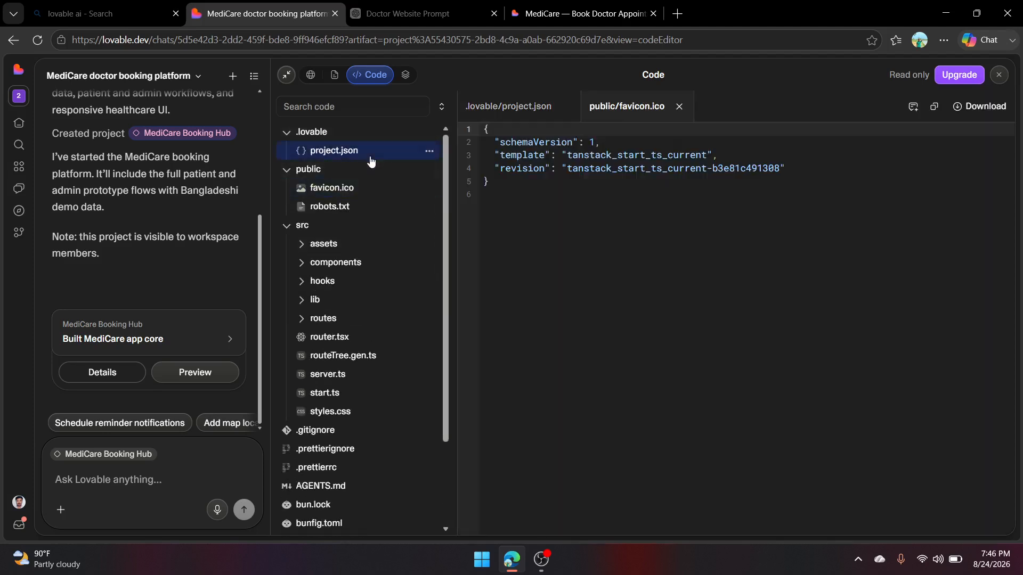
{"action": "left_click", "coordinate": [347, 206]}
{"action": "scroll", "coordinate": [281, 338], "scroll_direction": "down", "scroll_amount": 2}
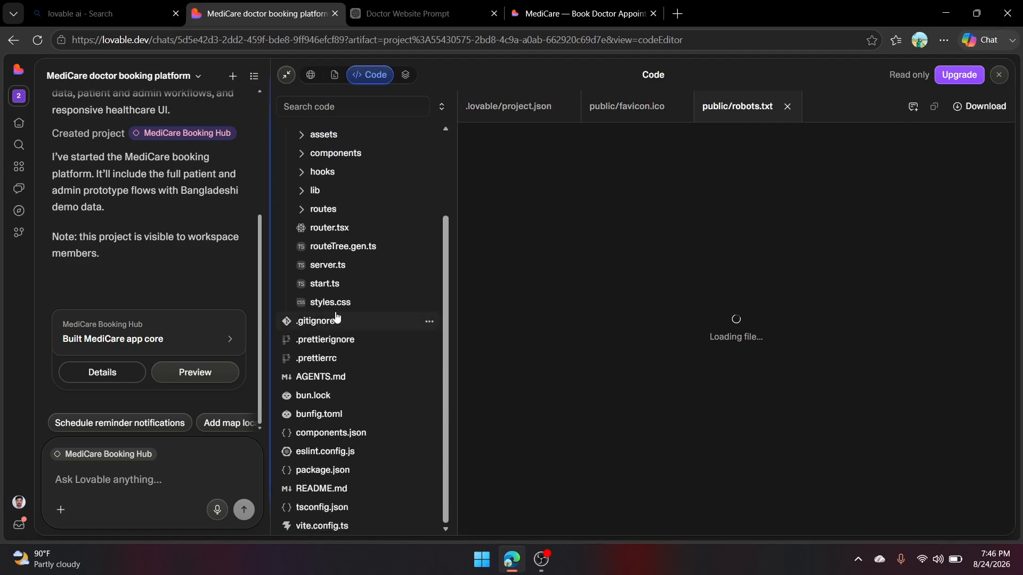
{"action": "left_click", "coordinate": [314, 321]}
{"action": "scroll", "coordinate": [292, 224], "scroll_direction": "up", "scroll_amount": 2}
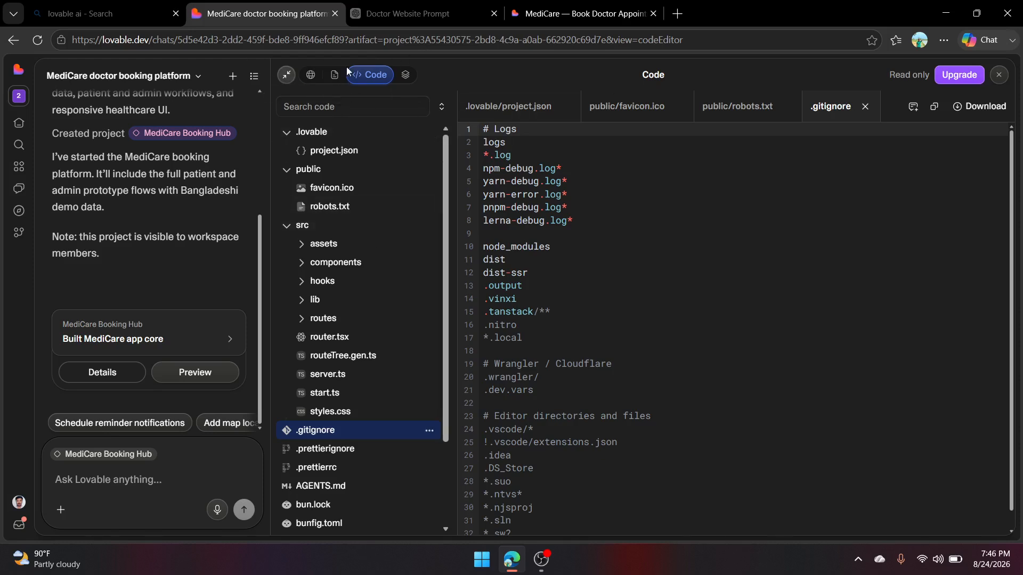
{"action": "left_click", "coordinate": [999, 75]}
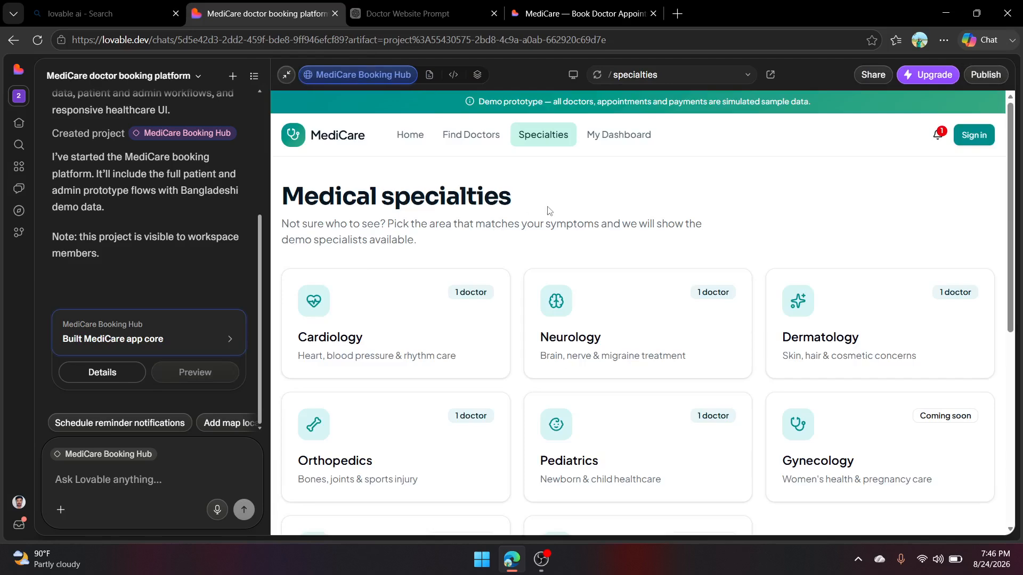
Look over the Specialties page in the project preview and return to the homepage
{"action": "scroll", "coordinate": [653, 230], "scroll_direction": "down", "scroll_amount": 8}
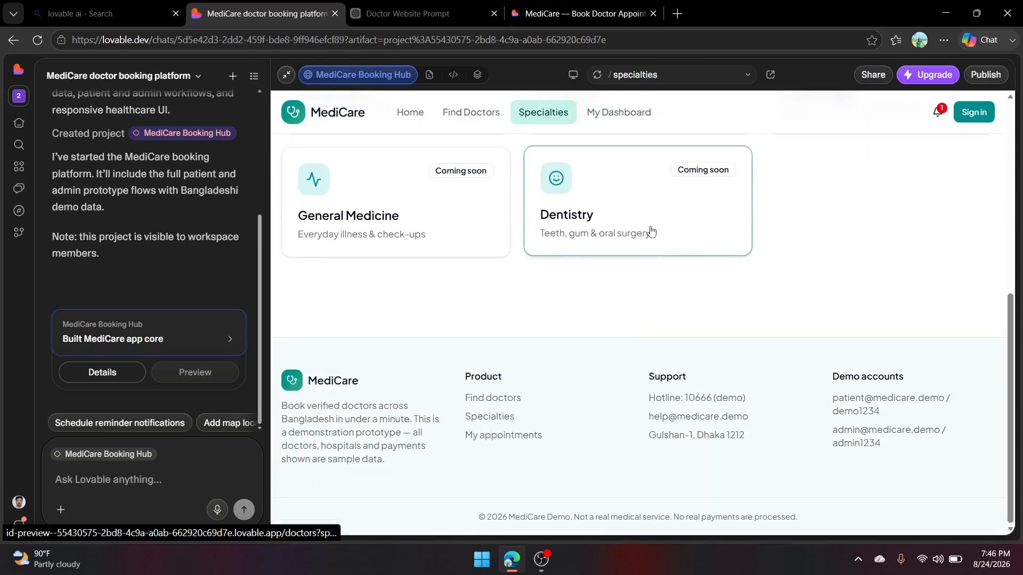
{"action": "scroll", "coordinate": [651, 228], "scroll_direction": "up", "scroll_amount": 8}
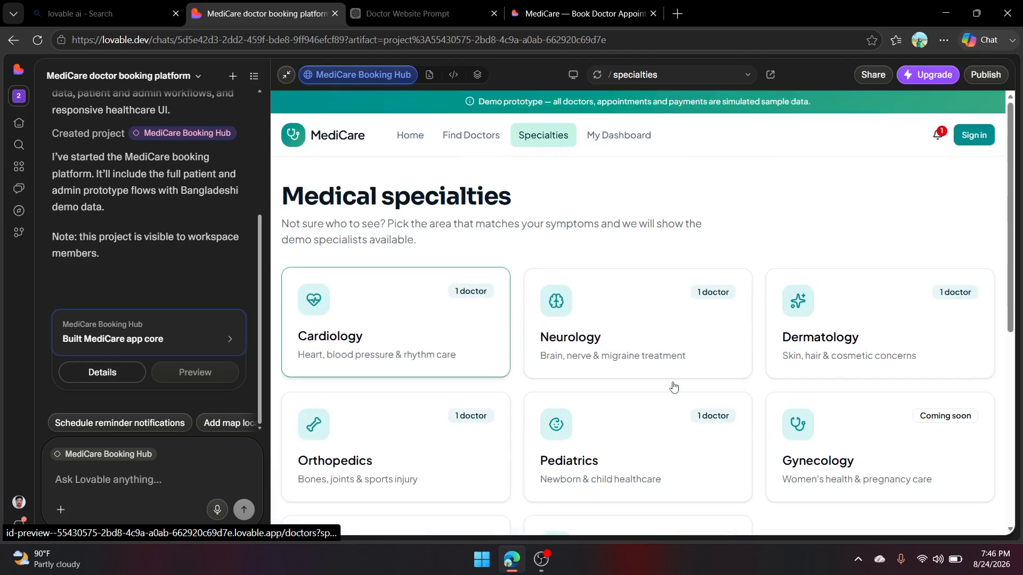
{"action": "left_click", "coordinate": [403, 133]}
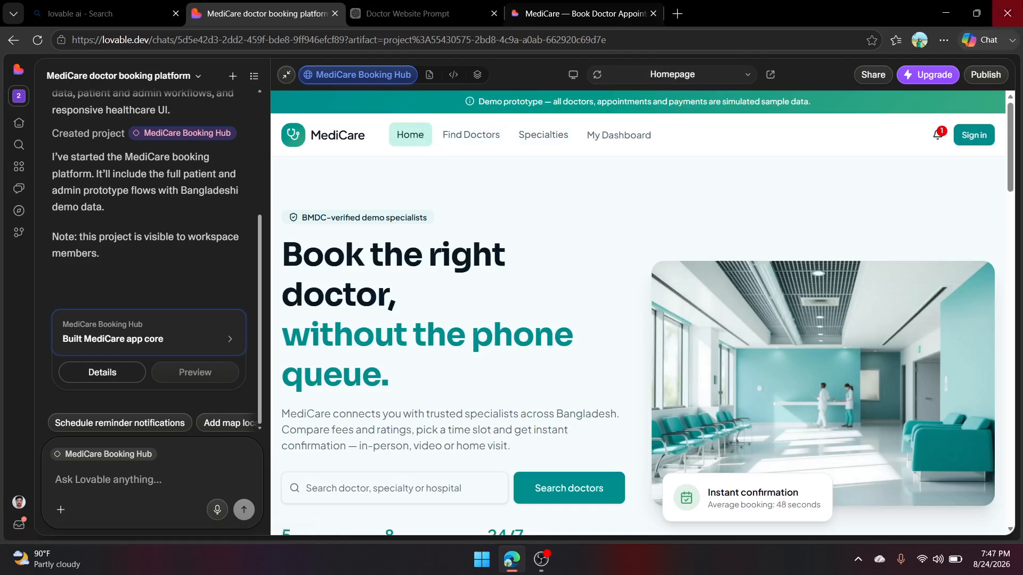
{"action": "left_click", "coordinate": [541, 560]}
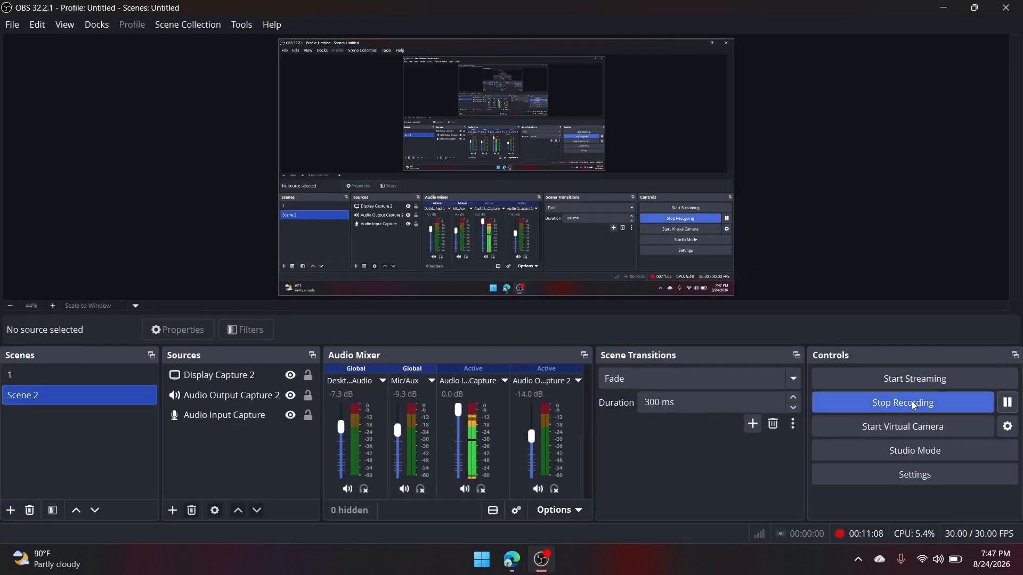